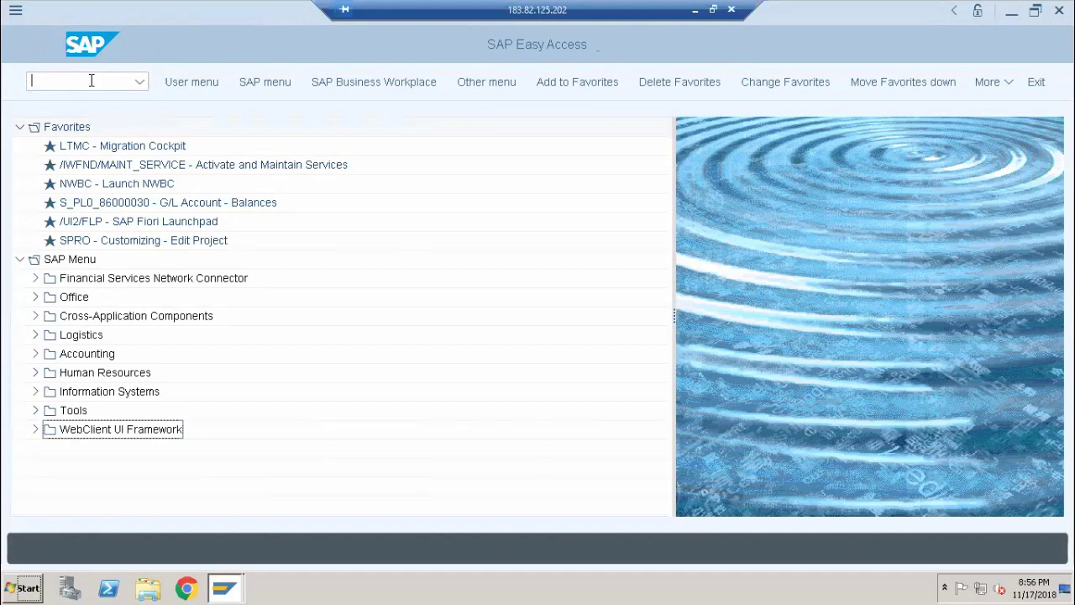
Step: Enter transaction code SPRO in the SAP Easy Access command field
type("SPRO")
left_click(224, 588)
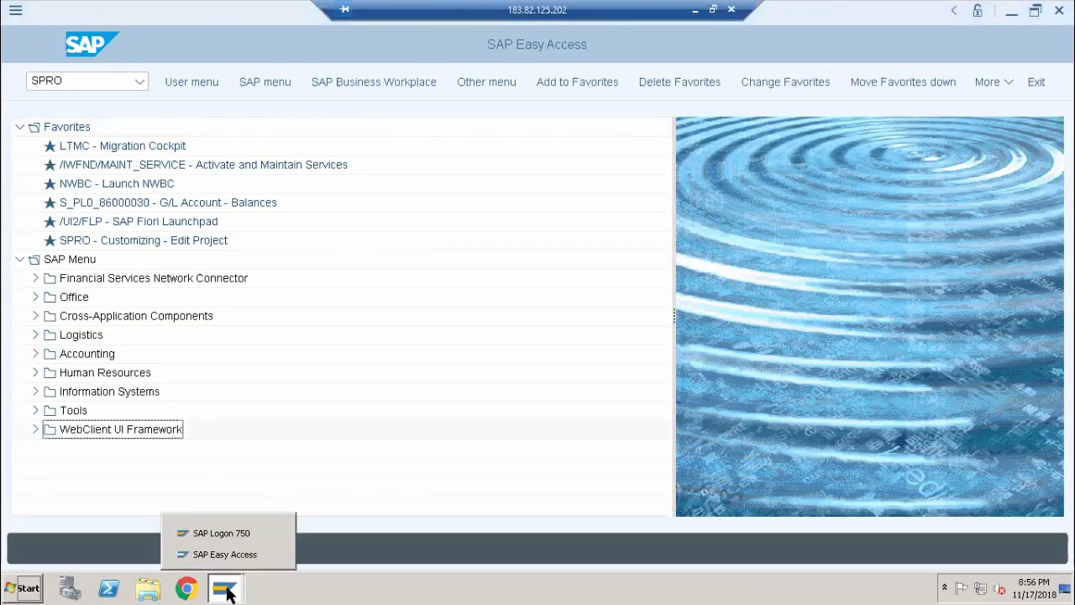
left_click(220, 534)
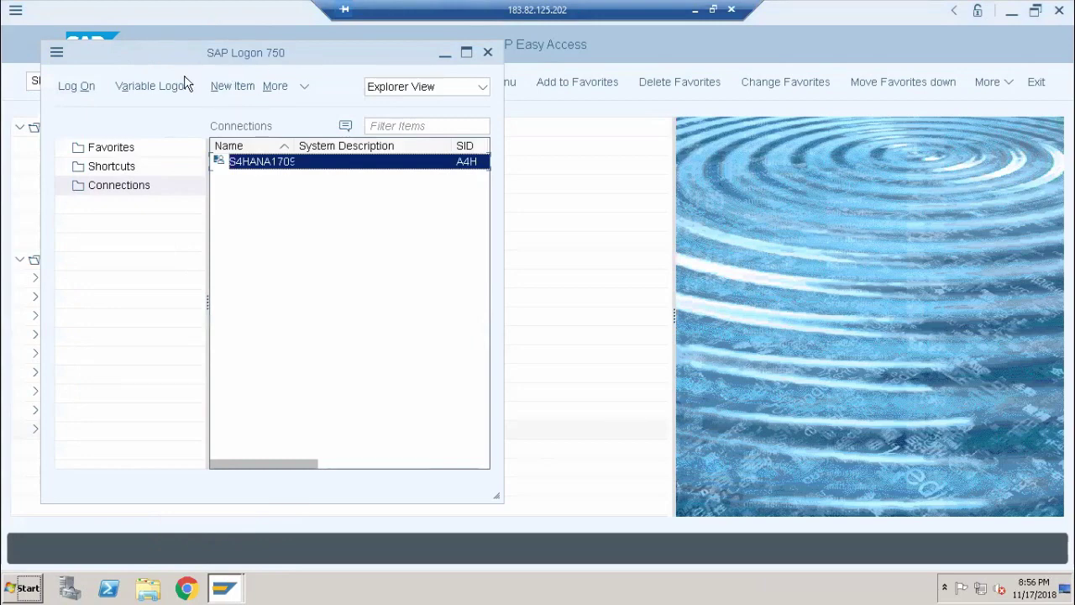
left_click(56, 52)
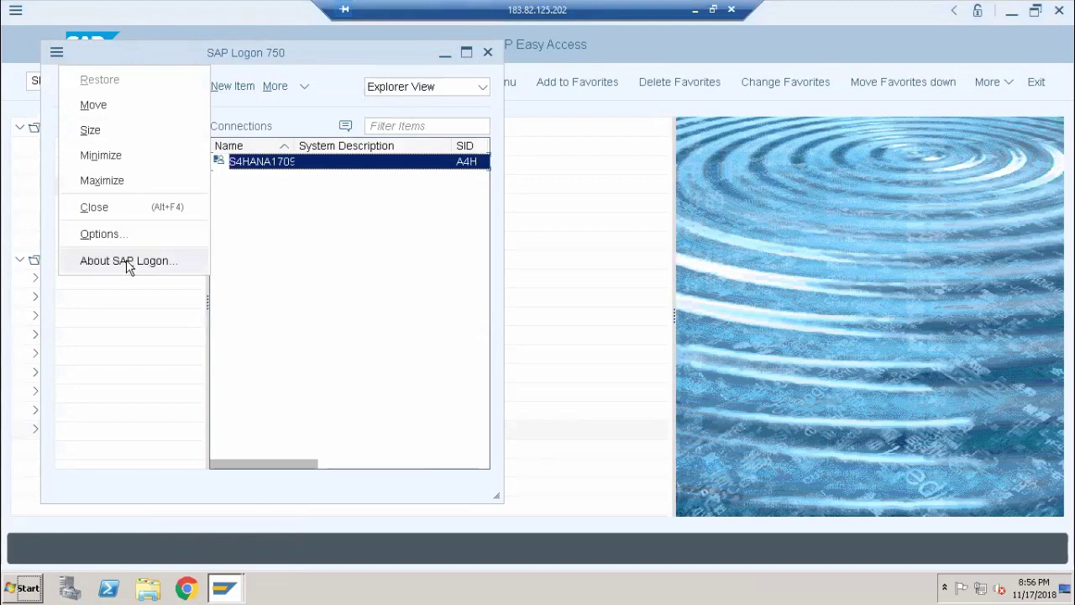
left_click(127, 261)
left_click_drag(170, 124, 246, 98)
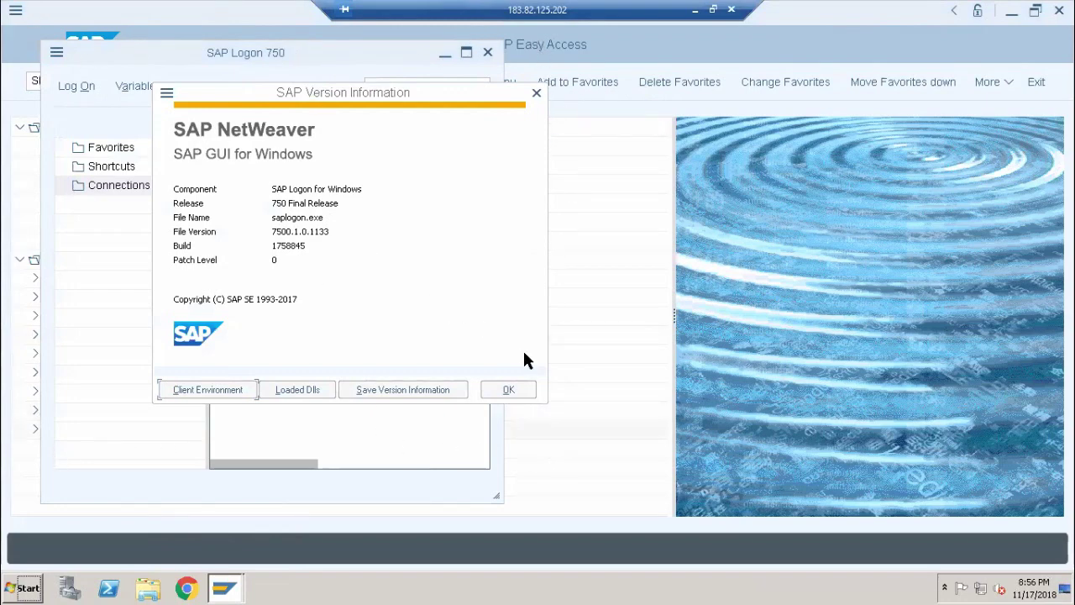
left_click(510, 392)
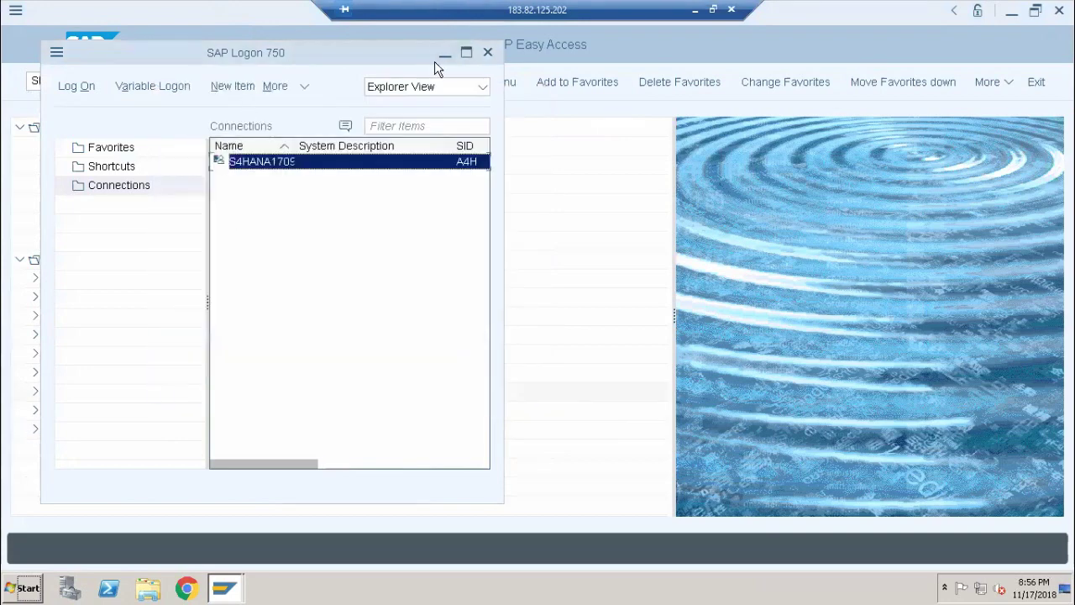
left_click(443, 53)
Step: Run SPRO and open the SAP Reference IMG
left_click(108, 79)
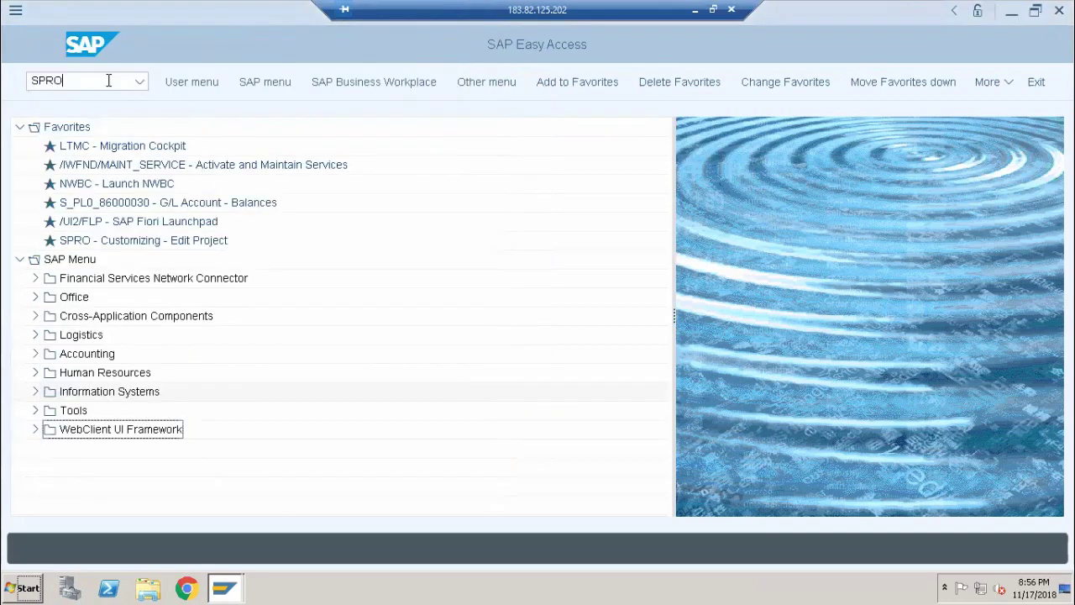
key("Return")
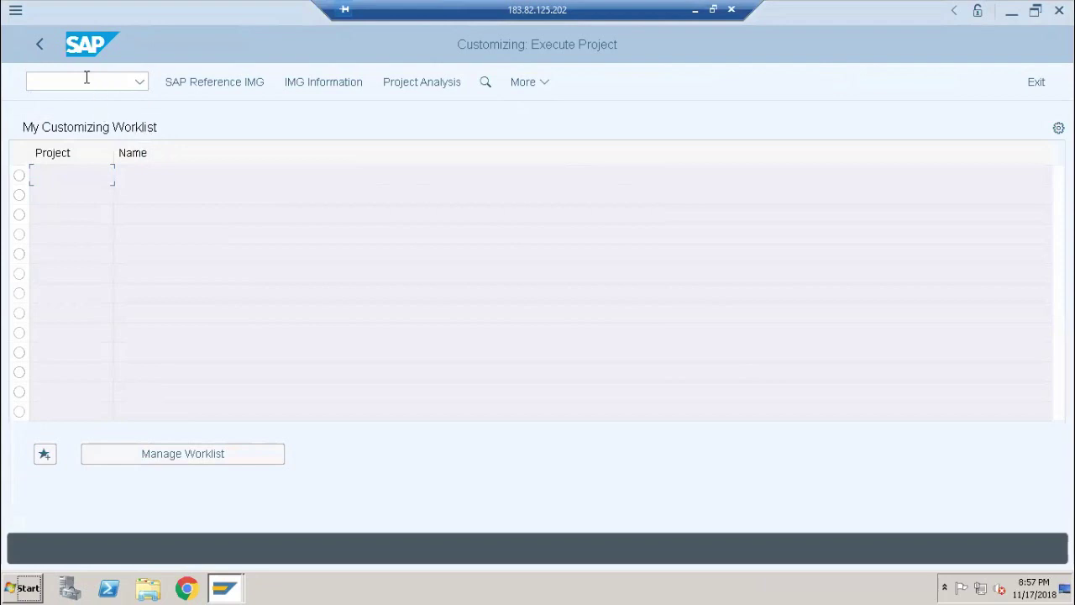
left_click(200, 84)
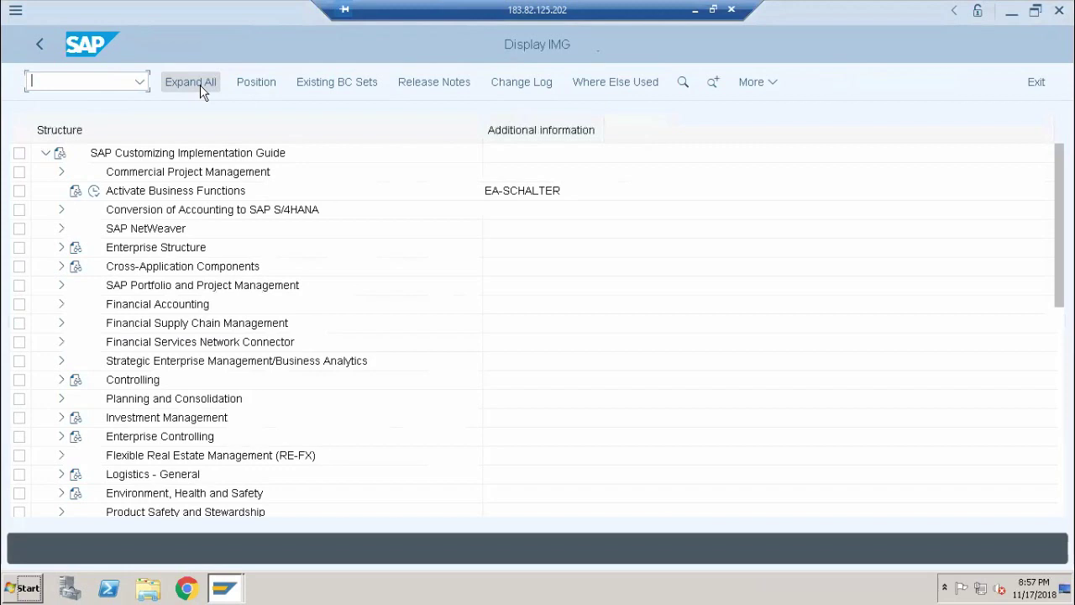
Step: Under Enterprise Structure > Definition > Financial Accounting, execute Edit, Copy, Delete, Check Company Code
left_click(60, 247)
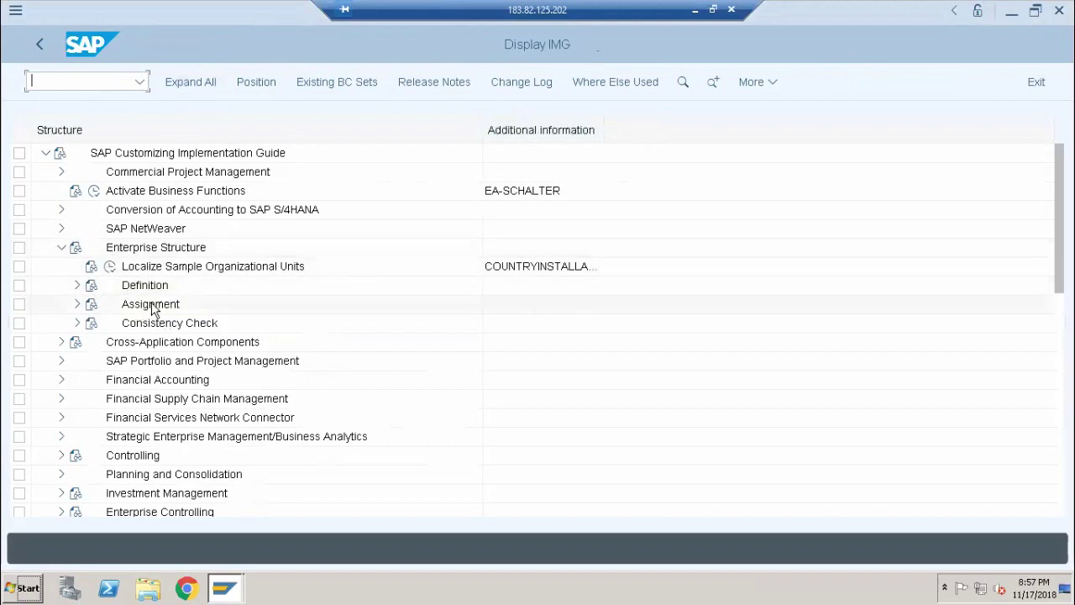
left_click(78, 286)
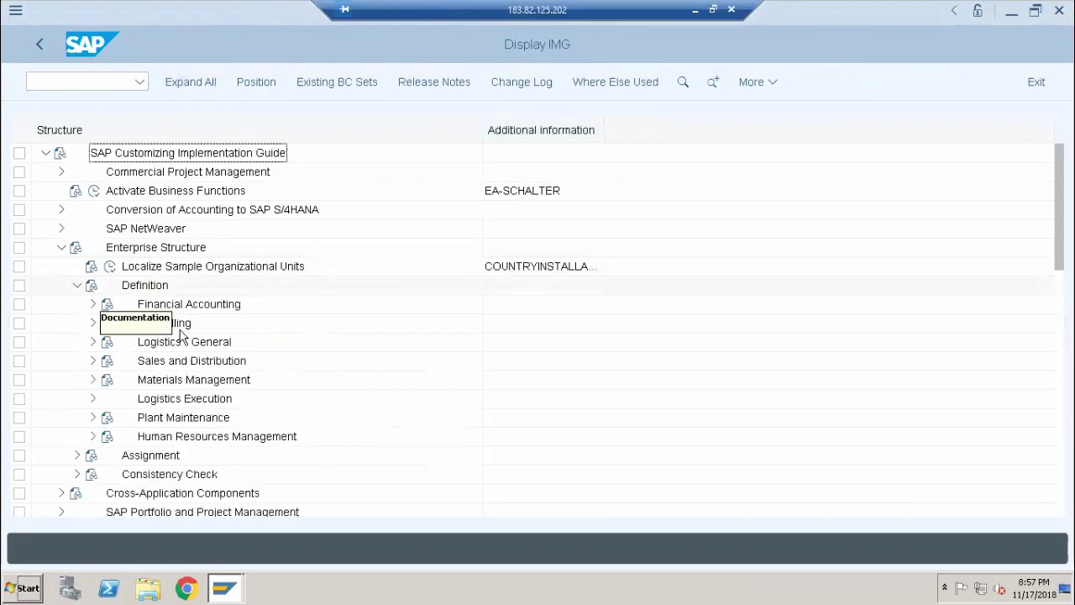
left_click(92, 305)
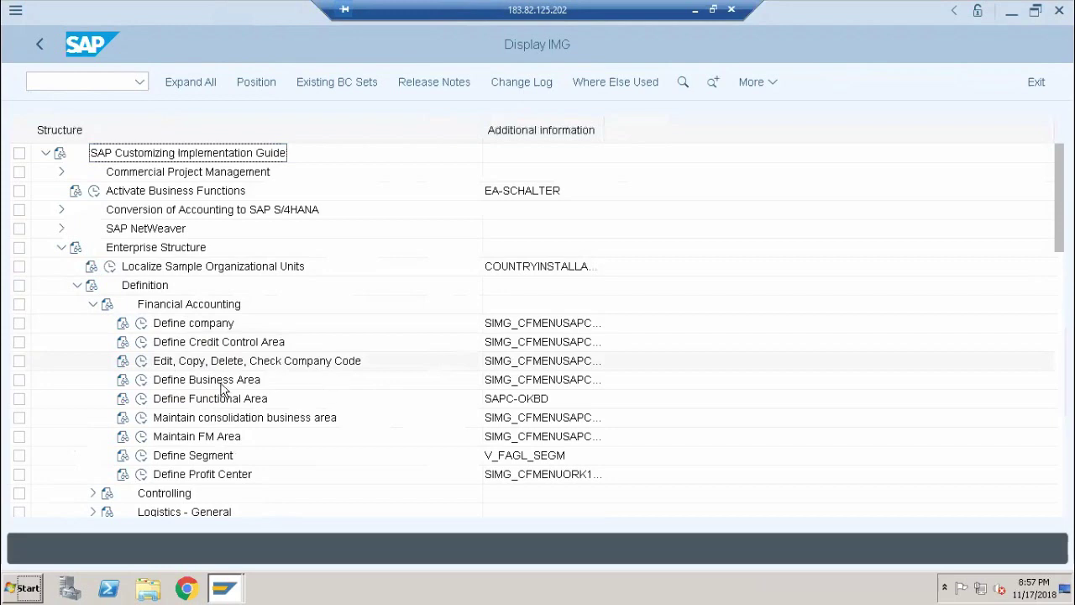
left_click(142, 366)
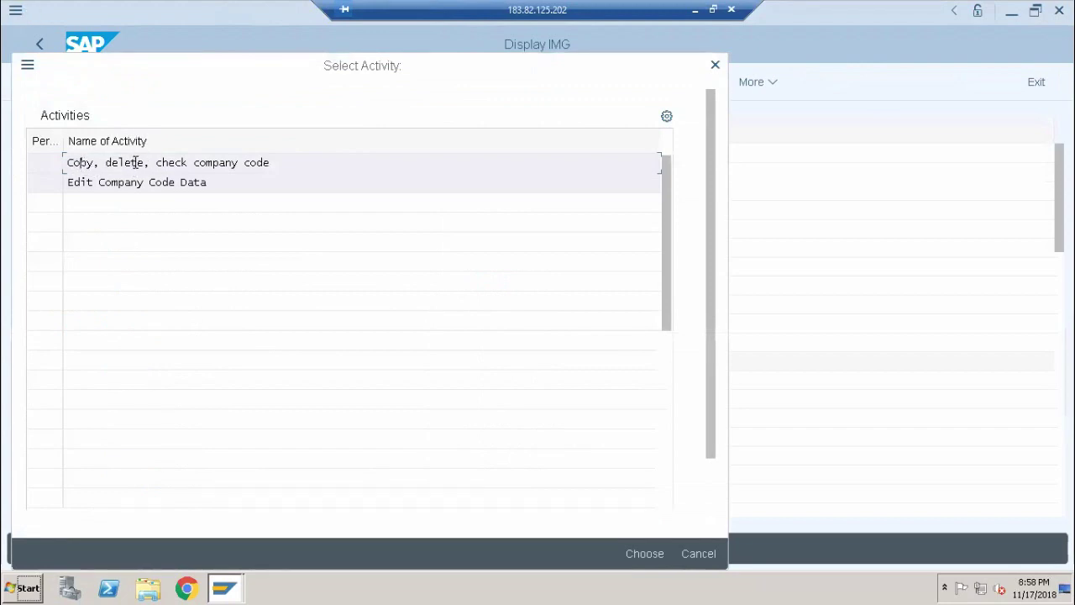
Step: Choose 'Copy, delete, check company code' and start Copy org. object for a company code
left_click(86, 162)
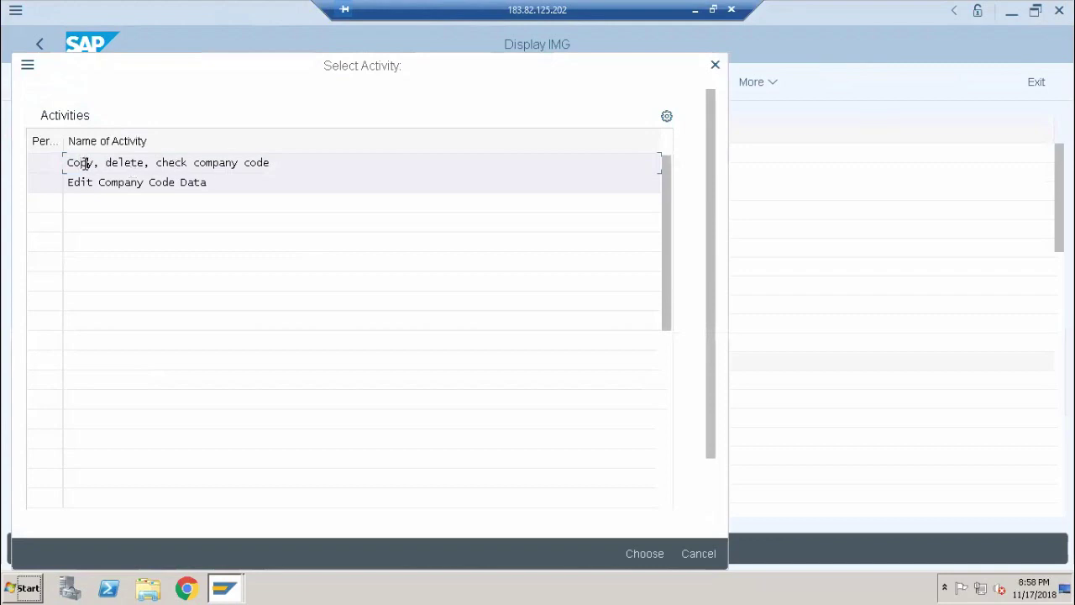
left_click(641, 554)
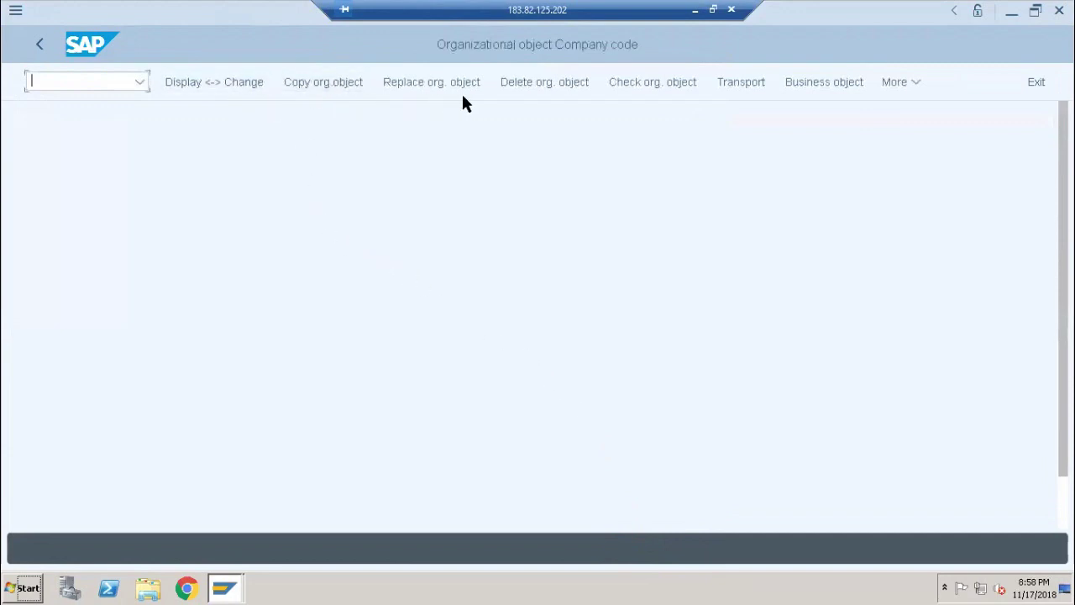
left_click(323, 87)
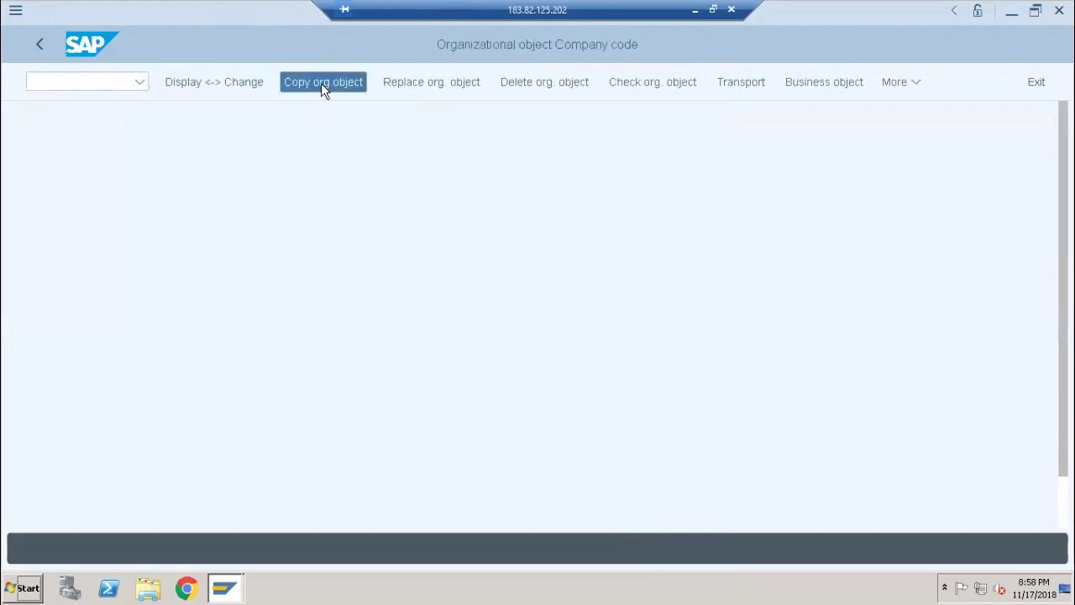
left_click_drag(246, 237, 320, 171)
left_click(310, 216)
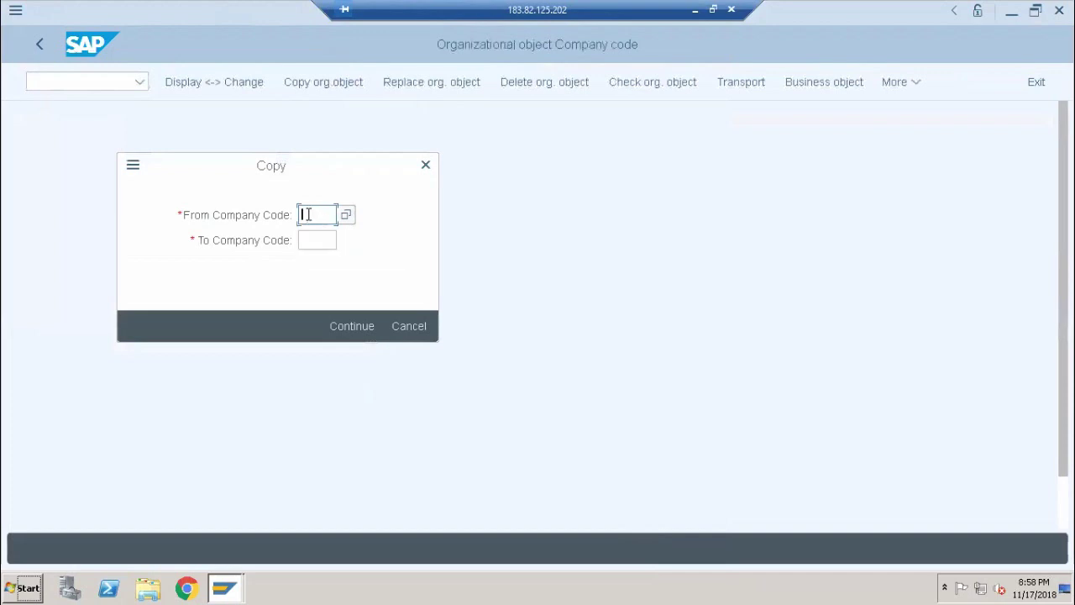
Step: Copy From Company Code 0001 To Company Code 6000
type("0001")
left_click(307, 239)
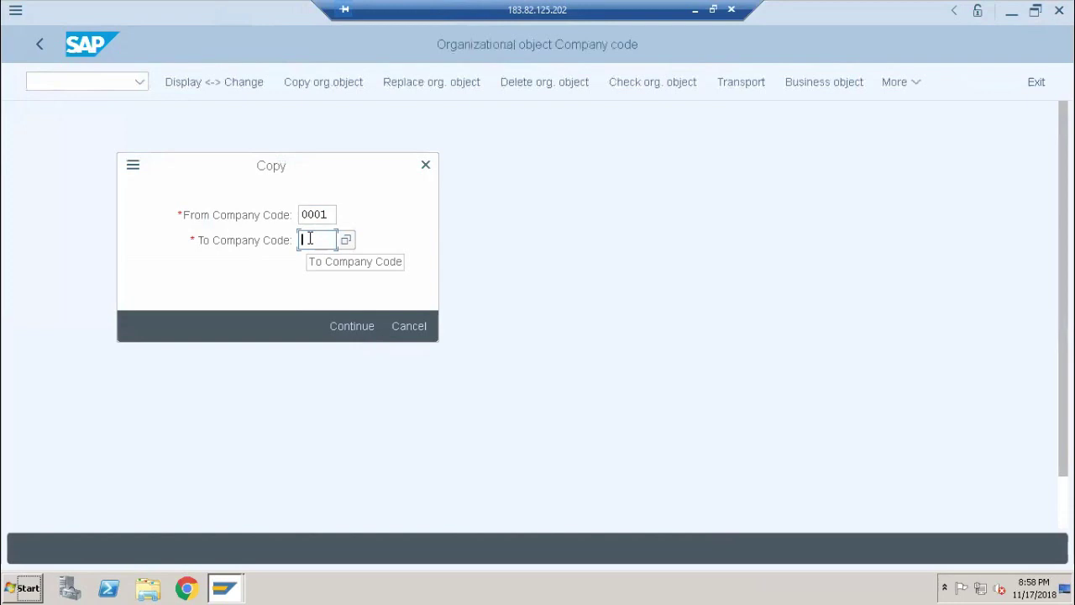
type("6000")
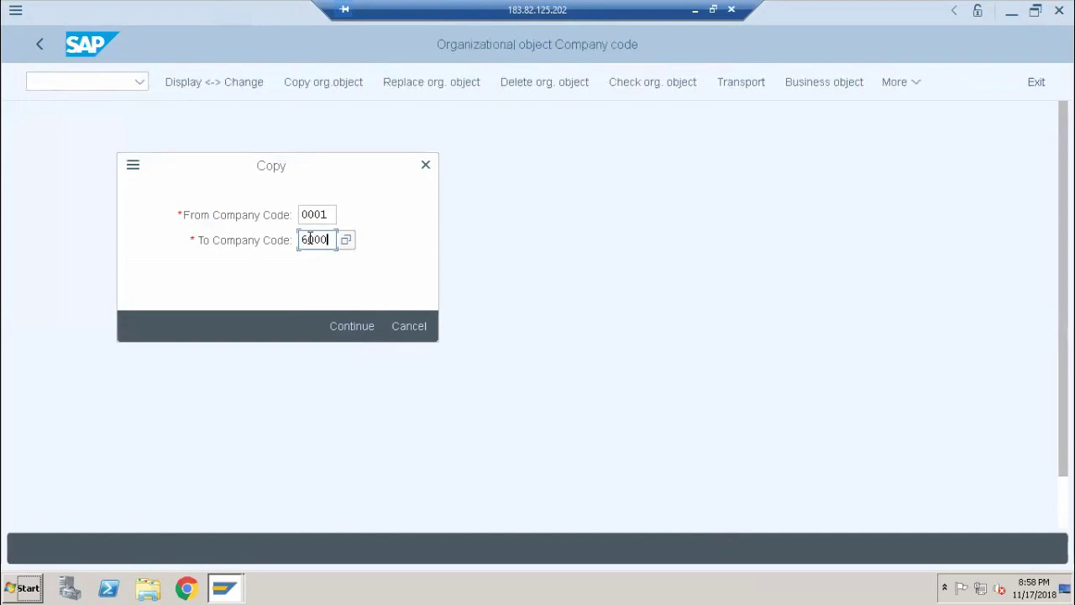
left_click(353, 326)
left_click_drag(421, 259, 387, 155)
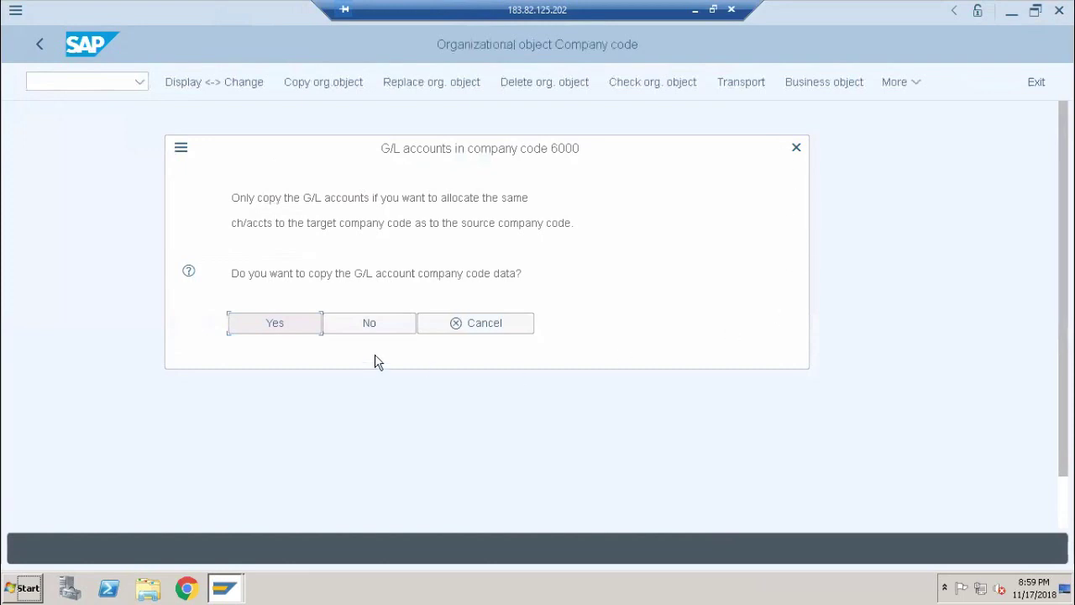
Step: Agree to copy G/L account data and change the local currency to USD
left_click(290, 332)
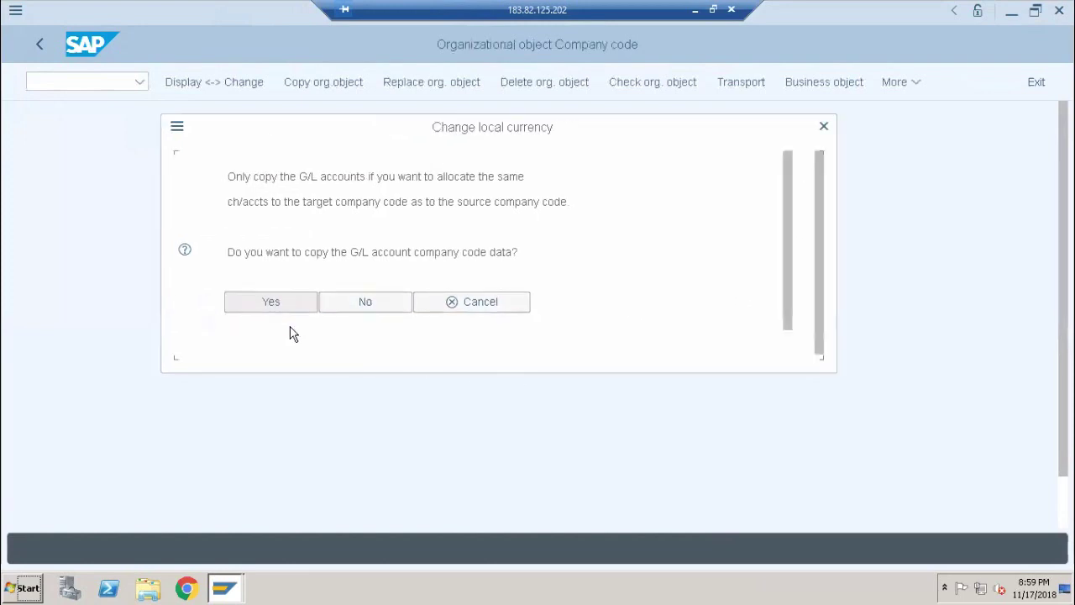
left_click(283, 330)
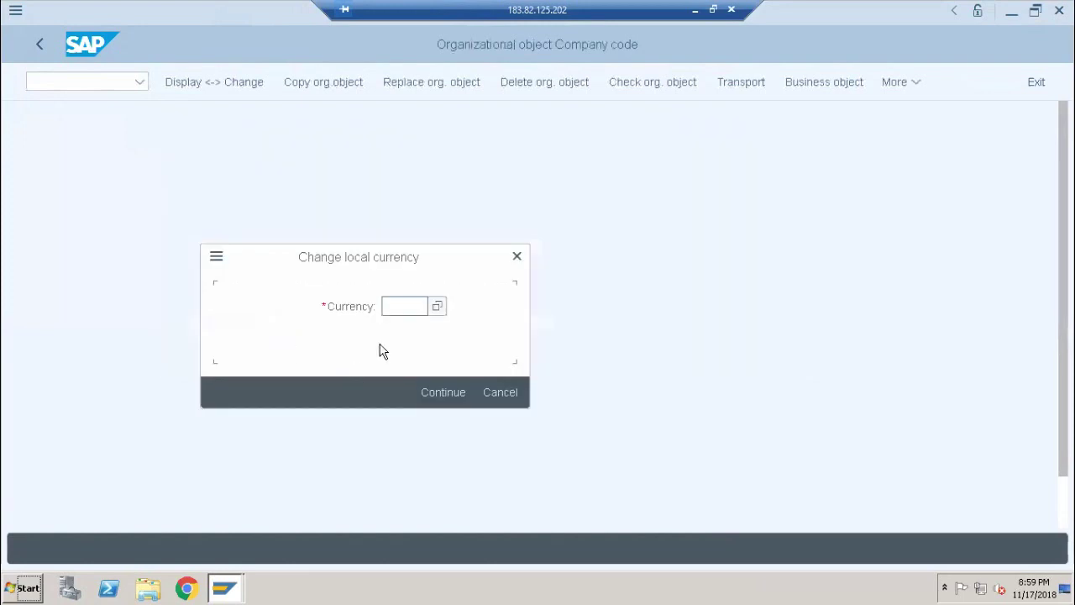
left_click(406, 306)
type("USD")
left_click(445, 391)
Step: Acknowledge the copy information messages and agree to transport number ranges
left_click_drag(398, 395, 453, 361)
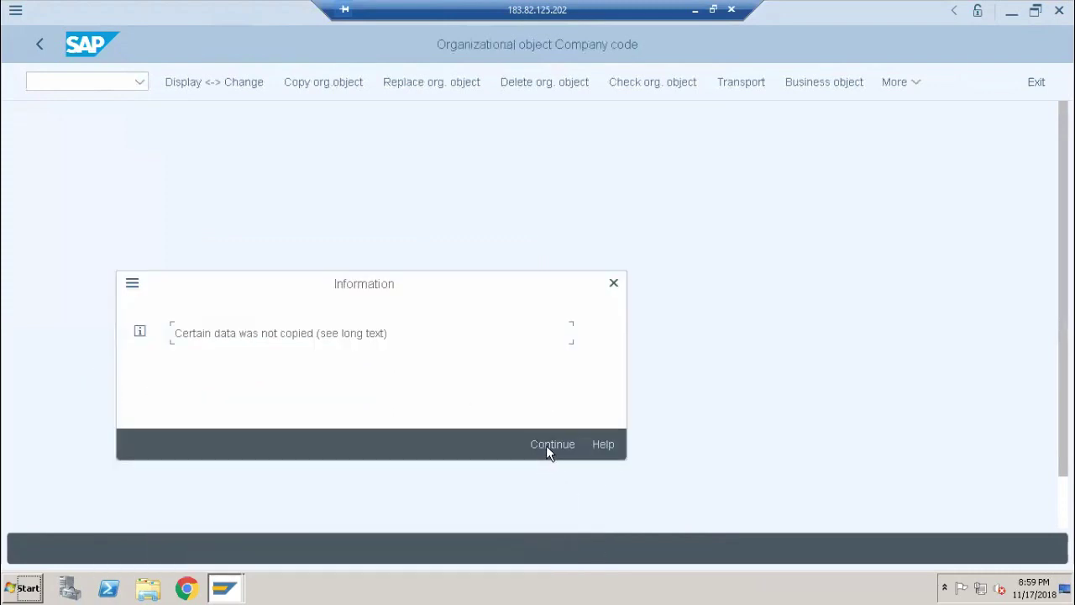
left_click(545, 445)
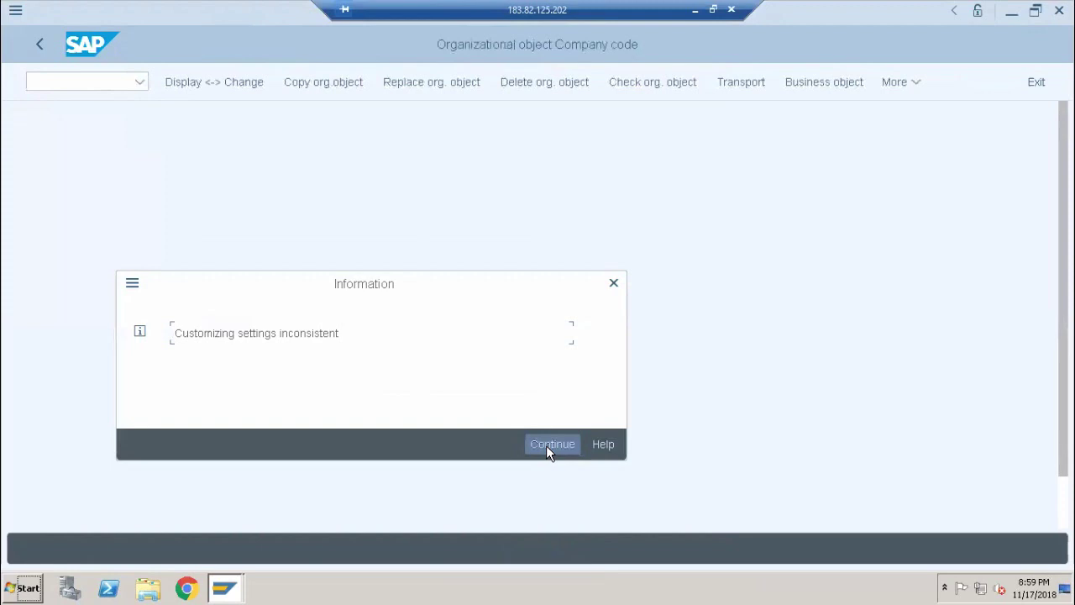
left_click(545, 445)
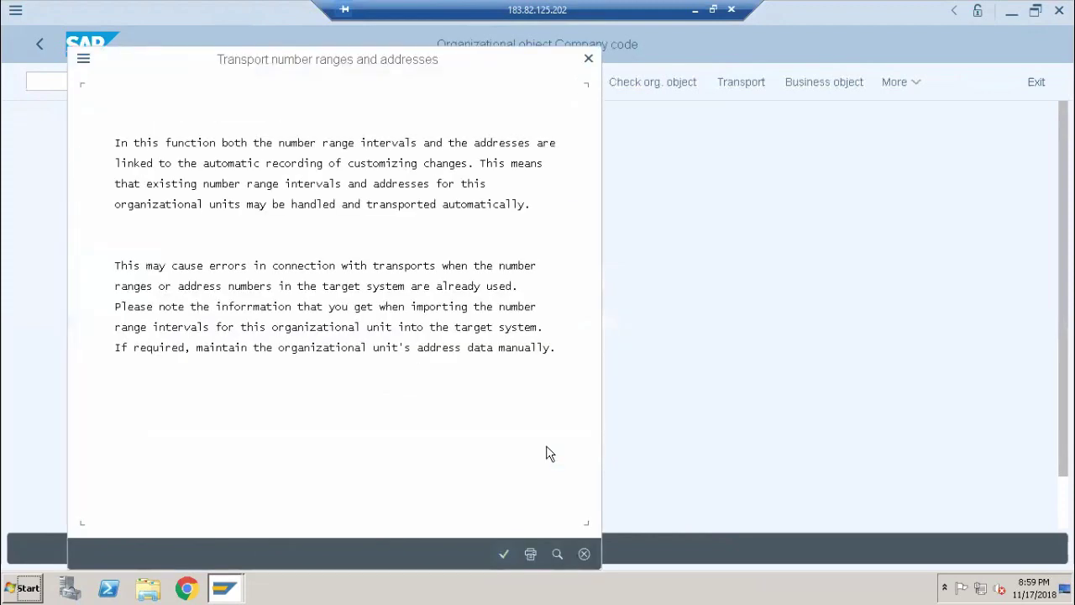
left_click(503, 554)
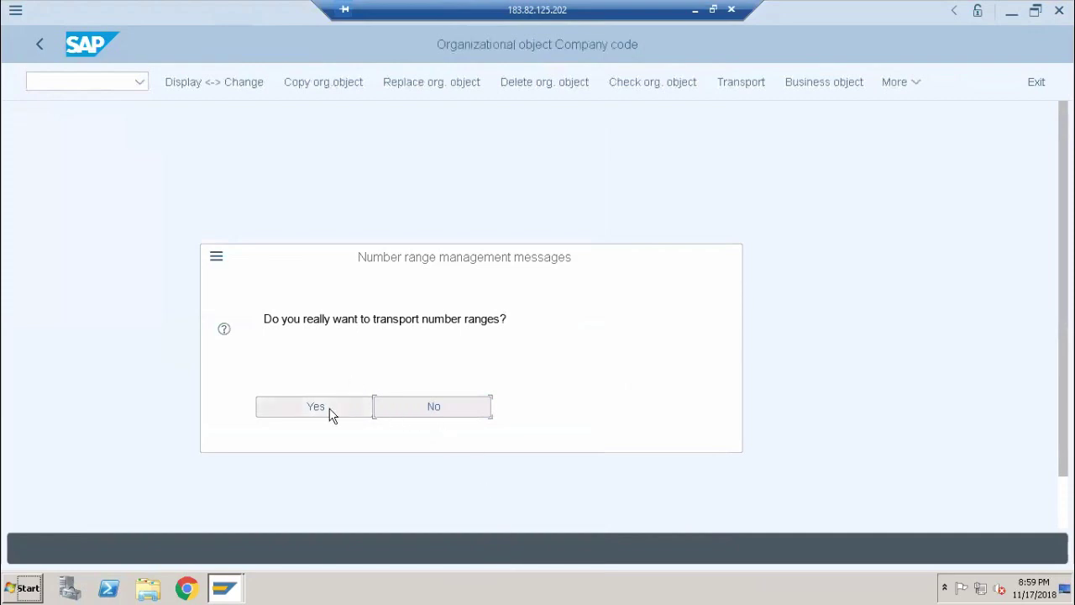
left_click(331, 413)
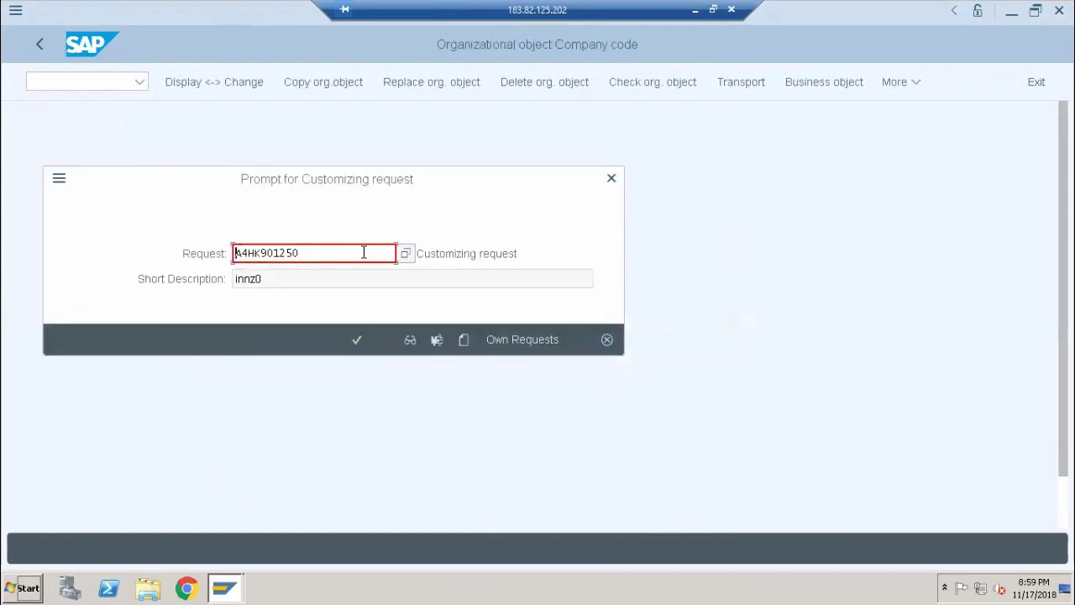
Step: Create and save a new customizing request titled 'Defining the CC 6000'
left_click_drag(317, 179, 333, 145)
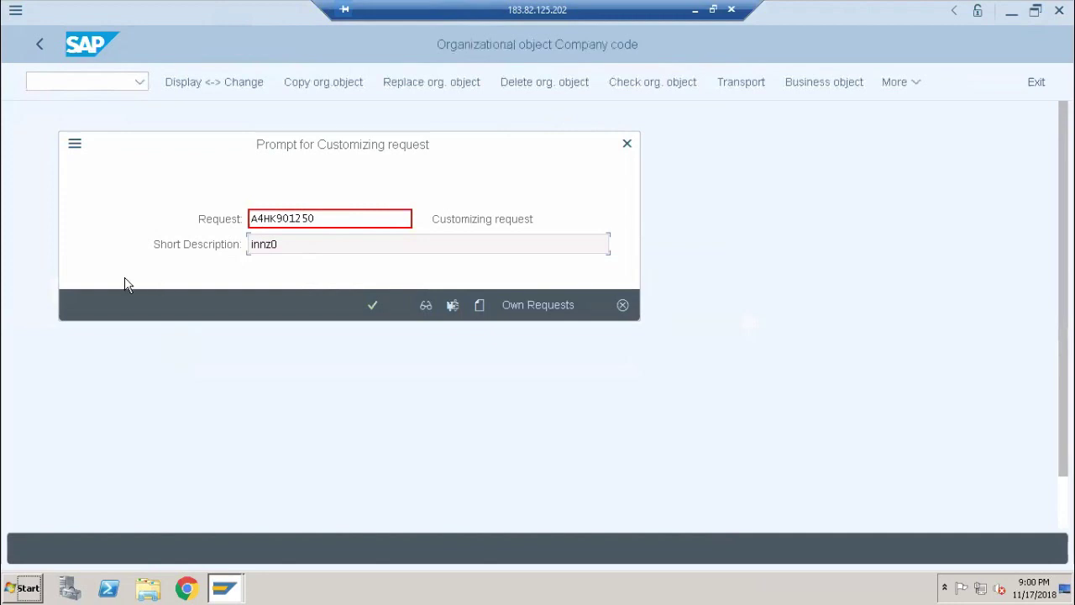
left_click(479, 306)
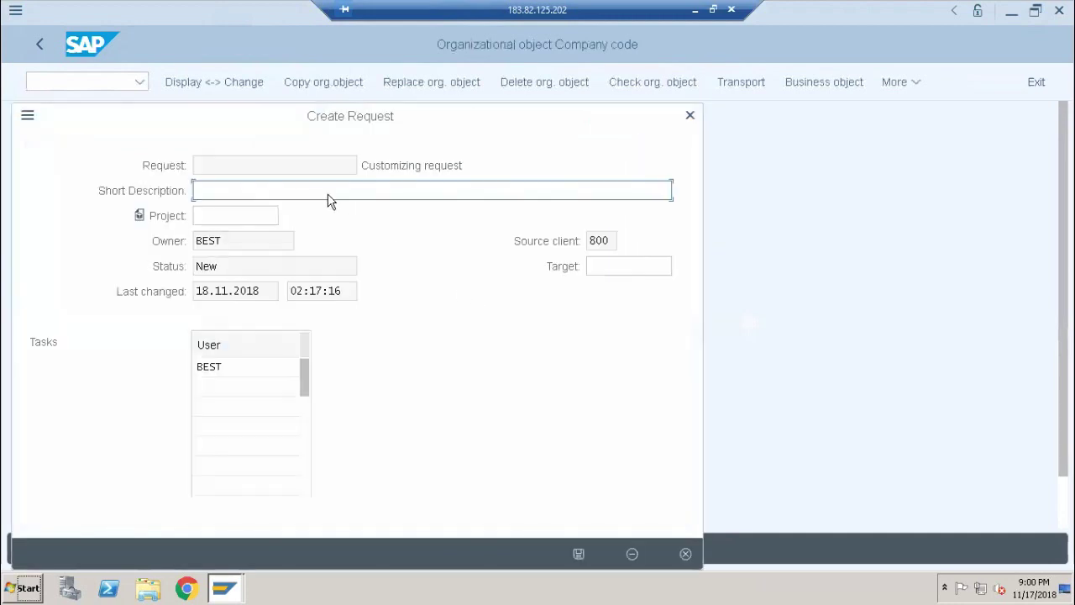
left_click_drag(330, 117, 445, 89)
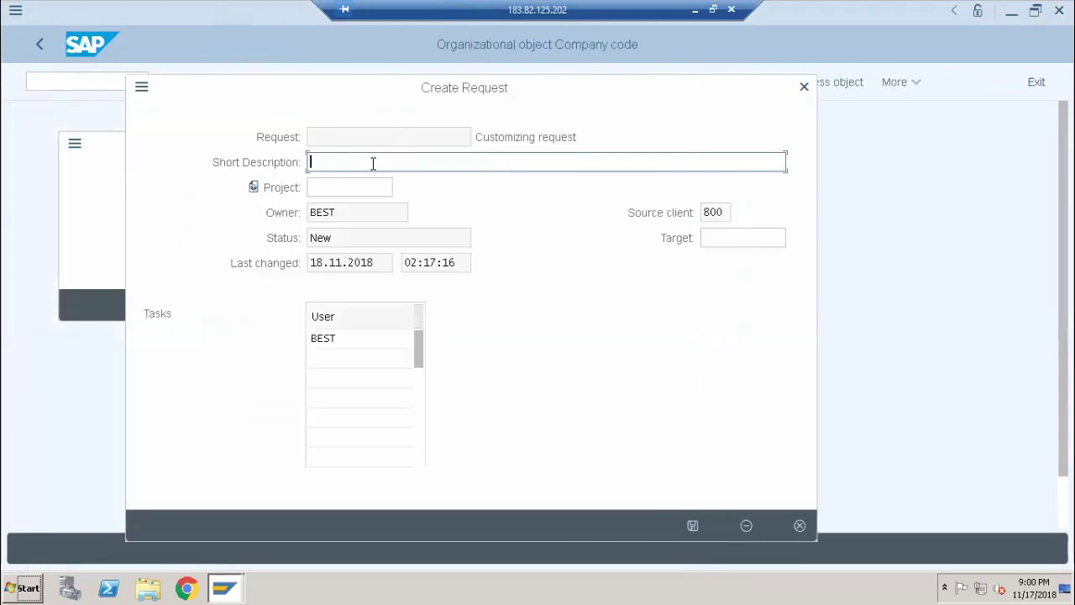
type("Defining the CC ")
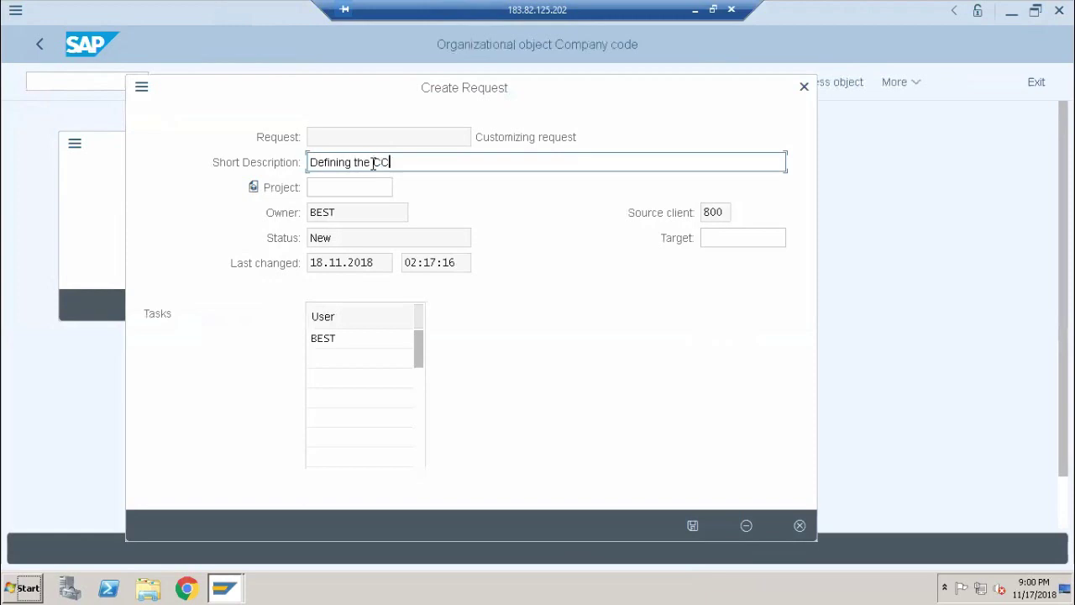
type("6000")
left_click(693, 525)
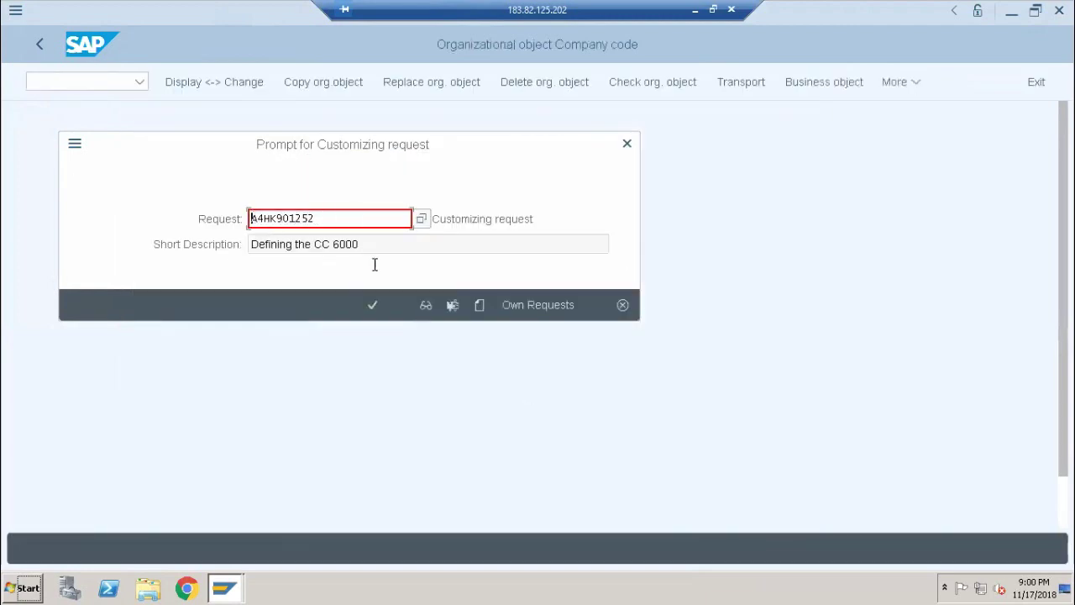
Step: Confirm the request and accept every interval transport until the copy to 6000 completes
left_click(373, 307)
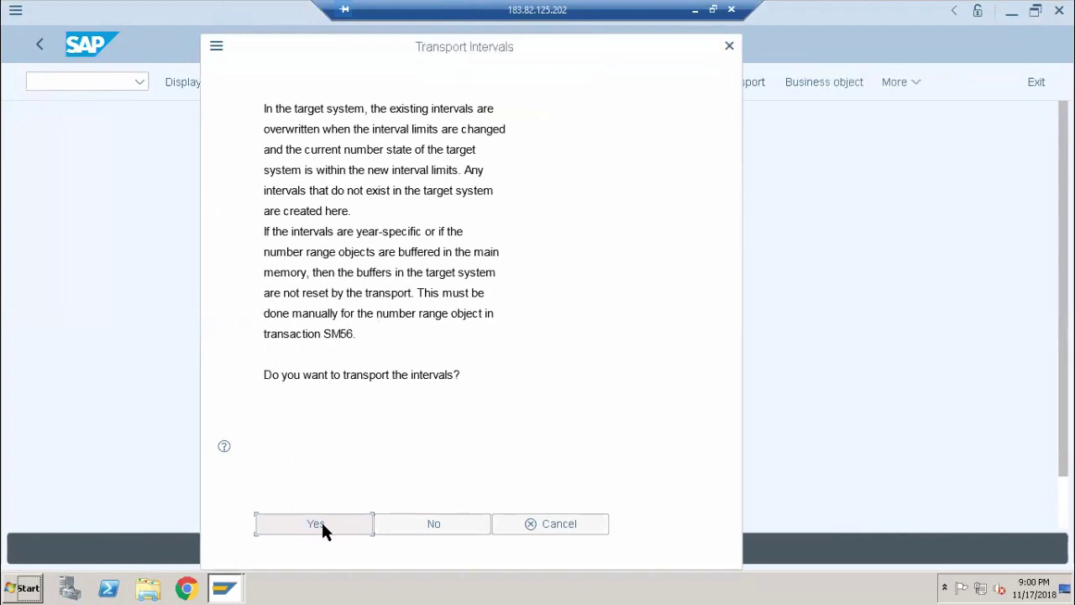
left_click(318, 524)
left_click(358, 367)
left_click(319, 522)
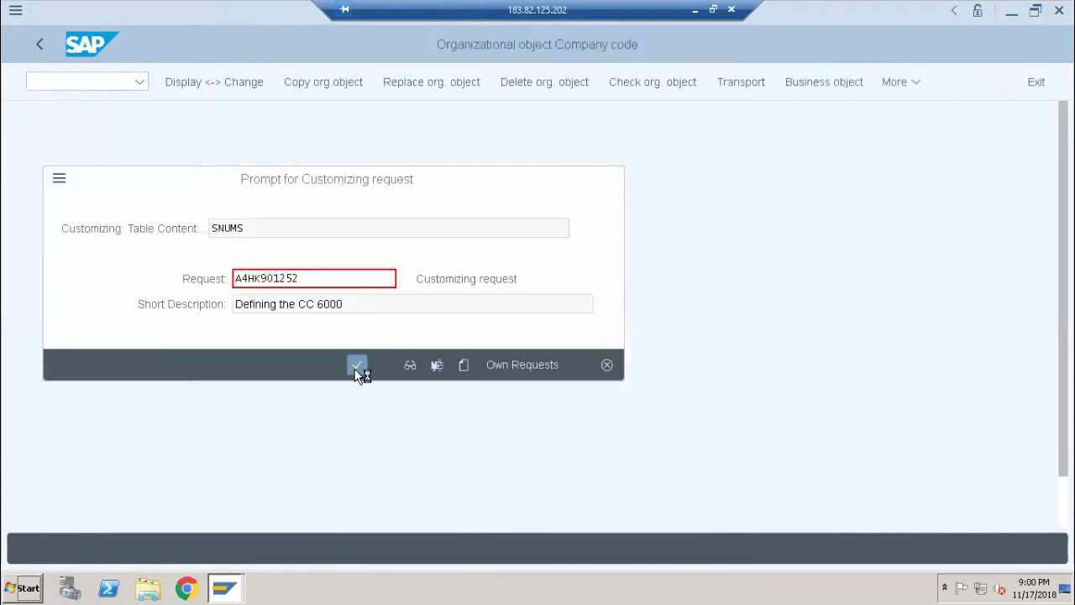
left_click(356, 370)
left_click(343, 532)
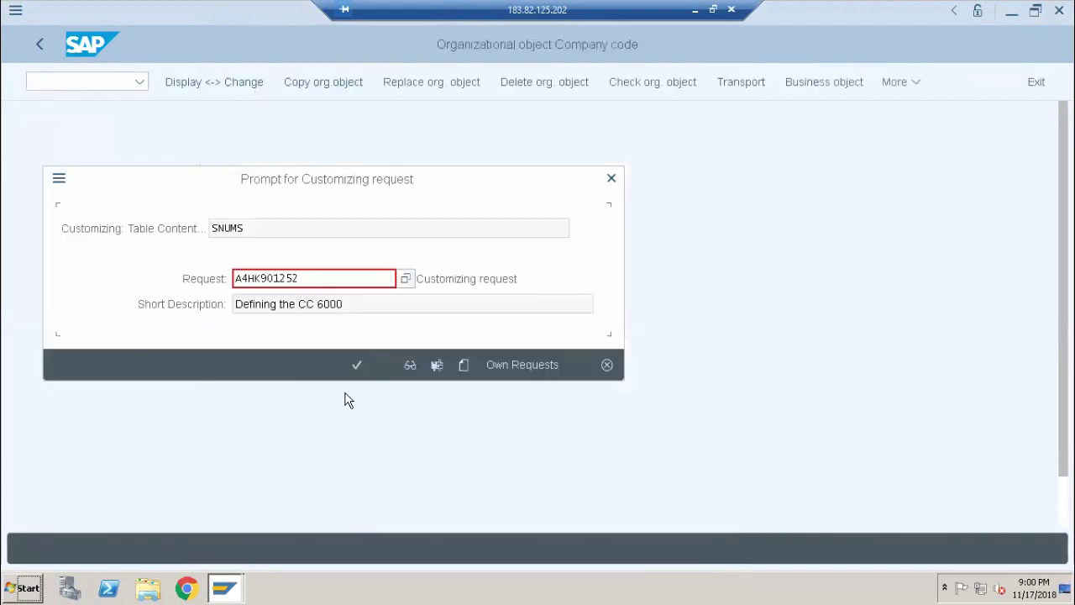
left_click(357, 364)
left_click(336, 523)
left_click(355, 365)
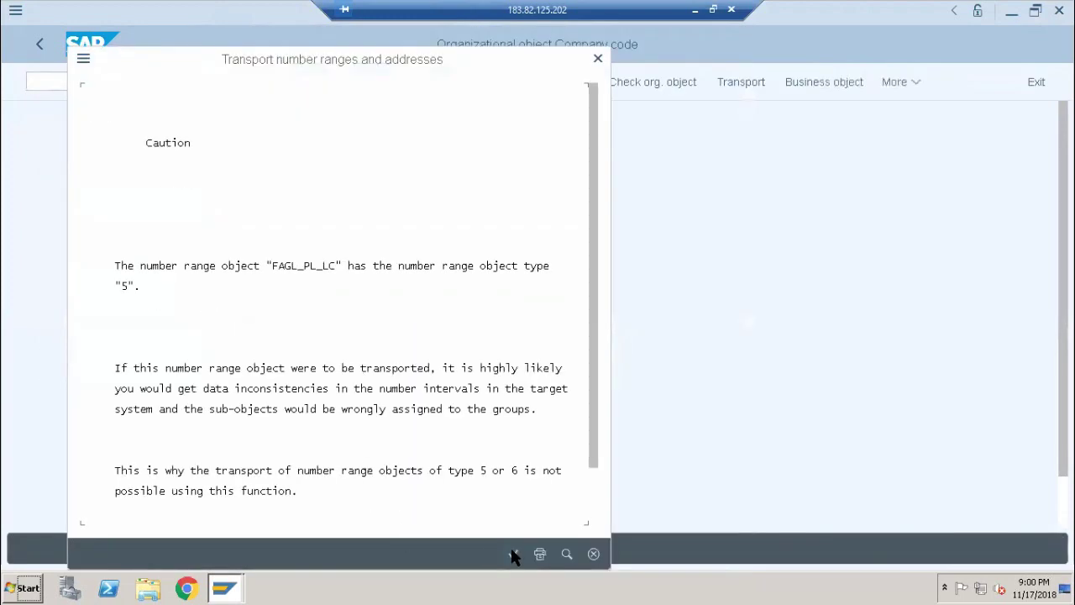
left_click(513, 554)
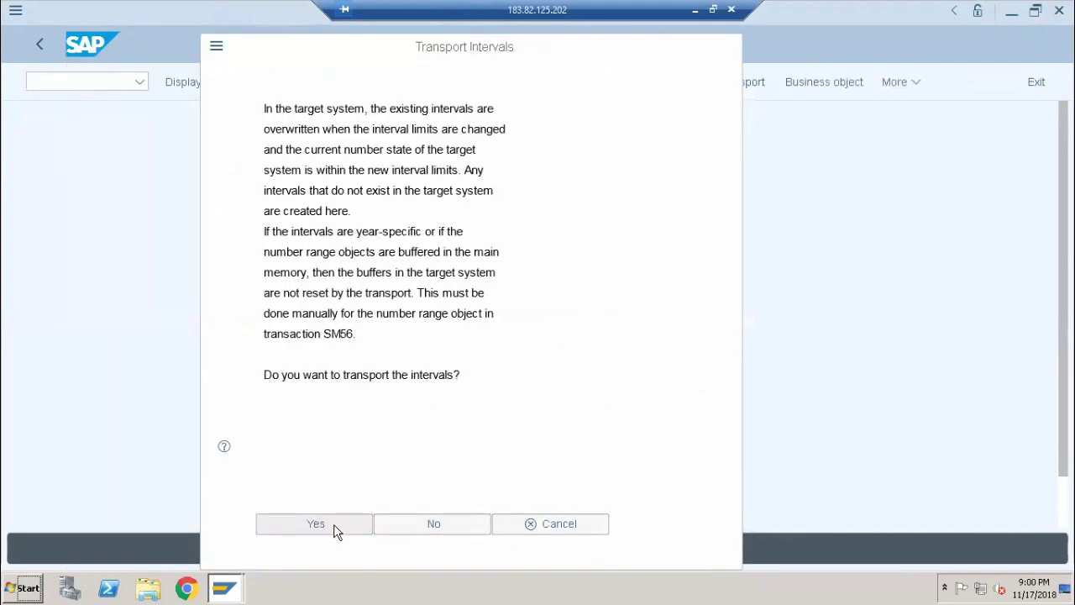
left_click(336, 523)
left_click(353, 369)
left_click(354, 521)
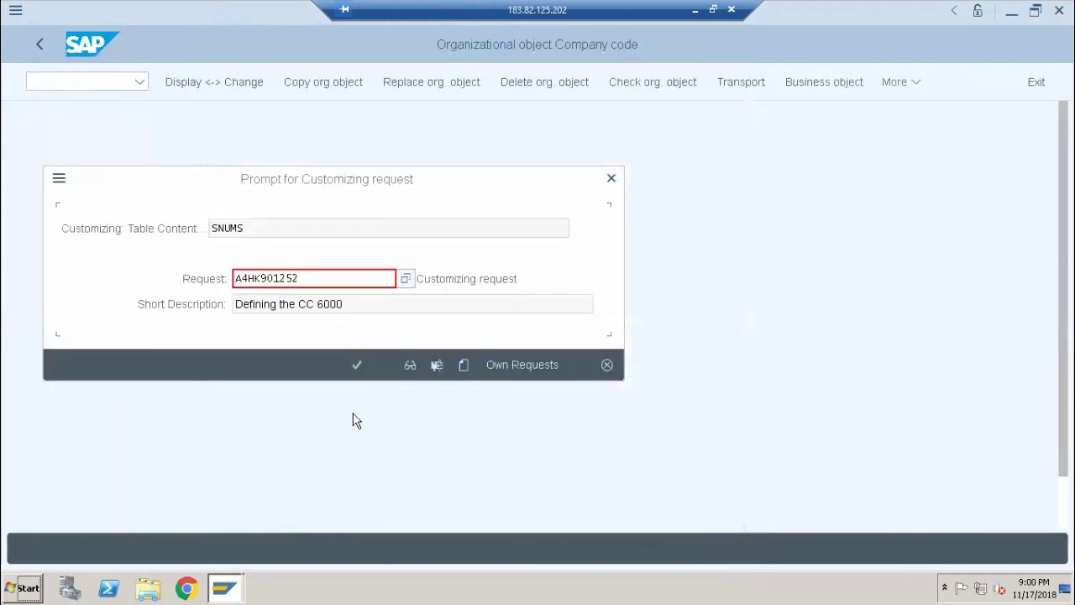
left_click(356, 366)
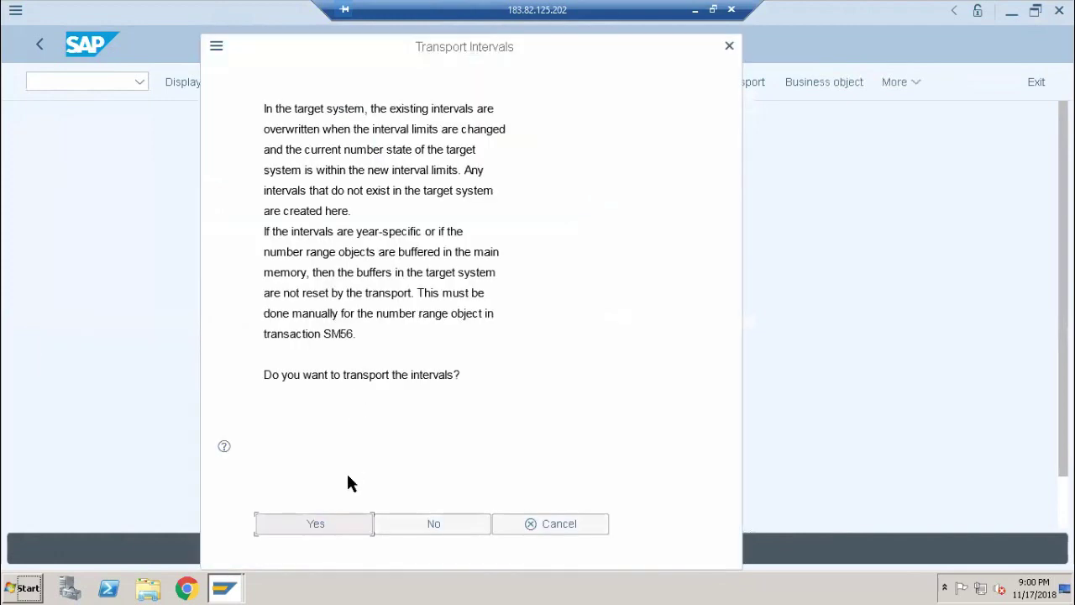
left_click(317, 524)
left_click(354, 367)
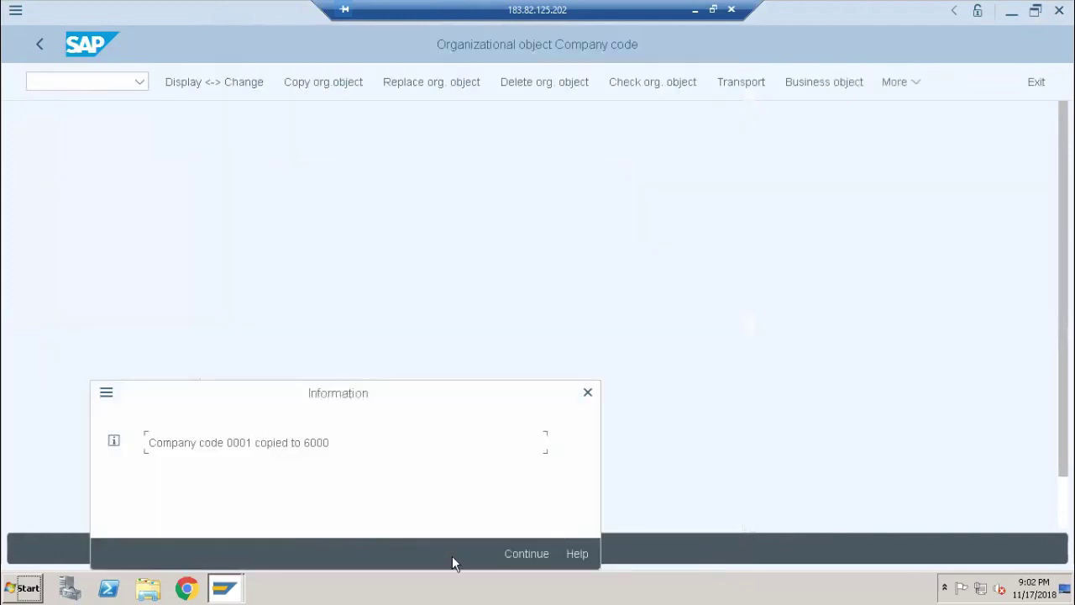
Step: Dismiss the 'copied to 6000' confirmation and return to the Select Activity list
left_click_drag(307, 394, 304, 236)
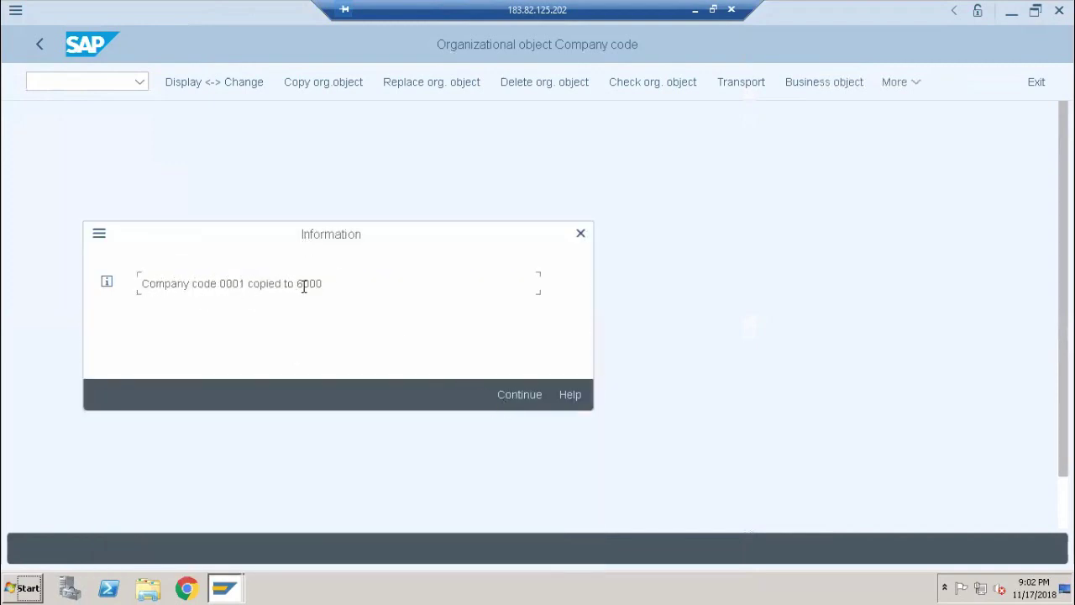
left_click(519, 395)
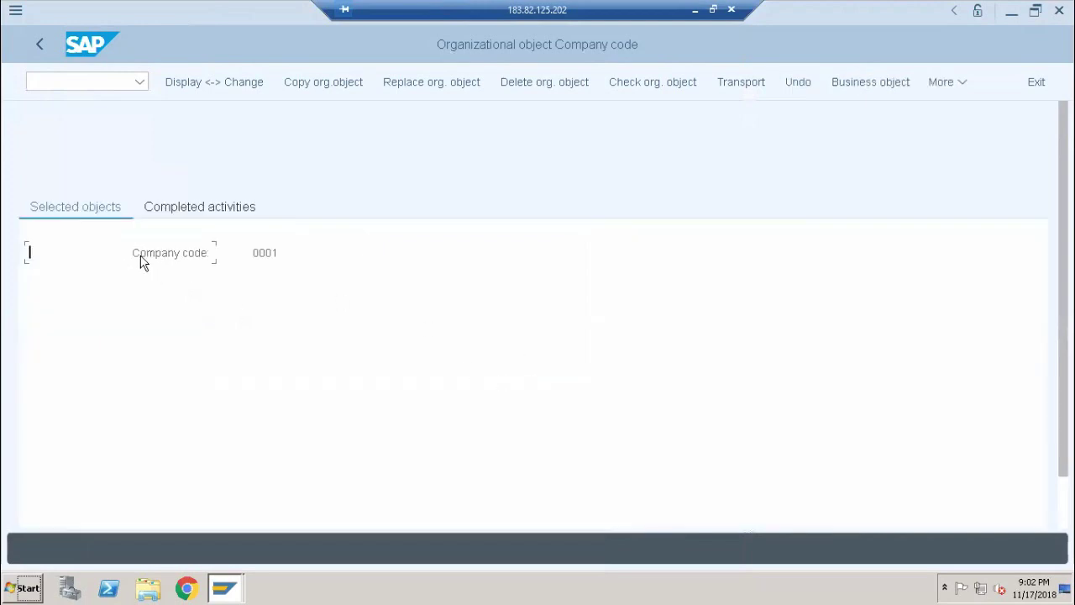
left_click(41, 47)
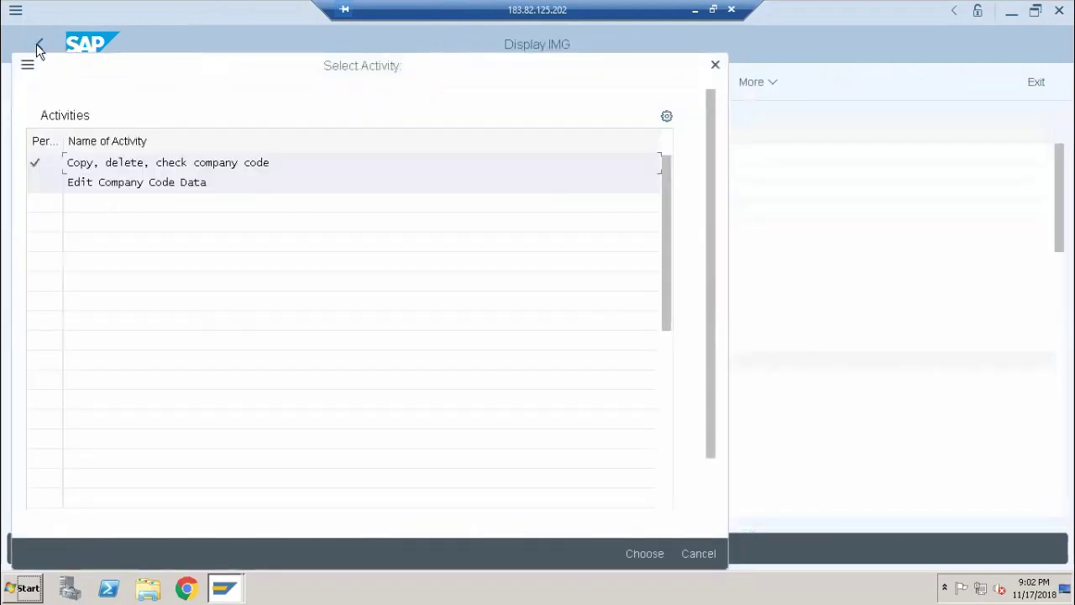
Step: Open Edit Company Code Data, select company code 6000 and display its details
left_click(97, 182)
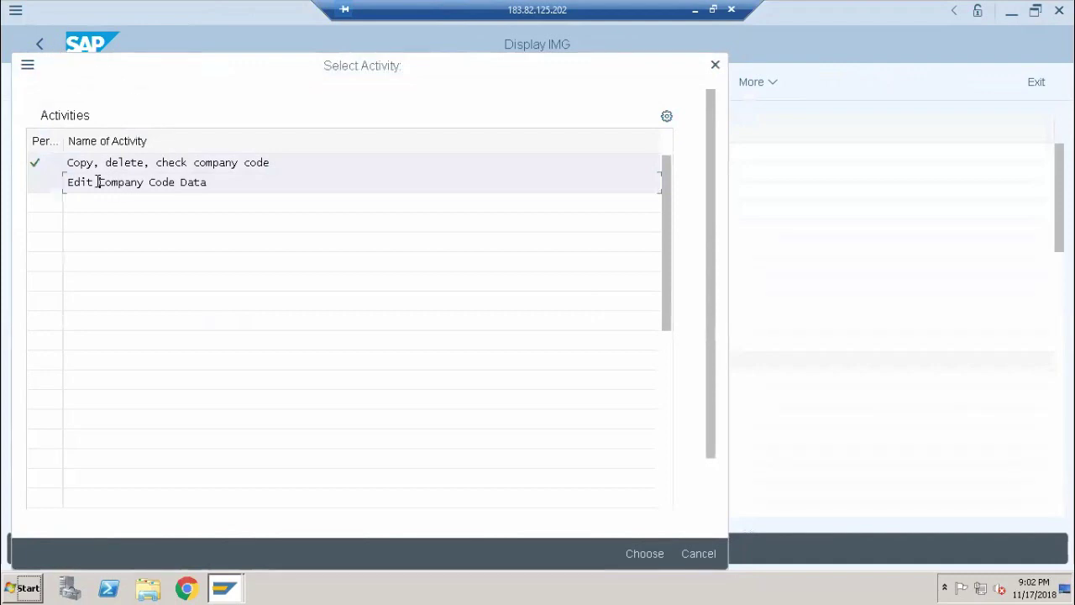
left_click(642, 553)
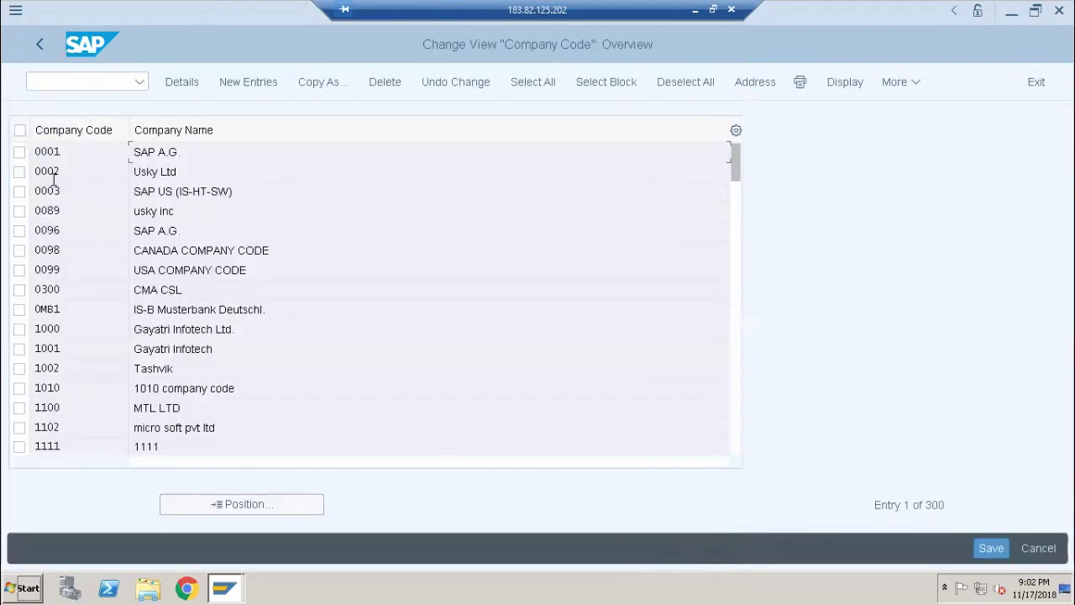
scroll(90, 261, "down", 6)
scroll(92, 263, "down", 12)
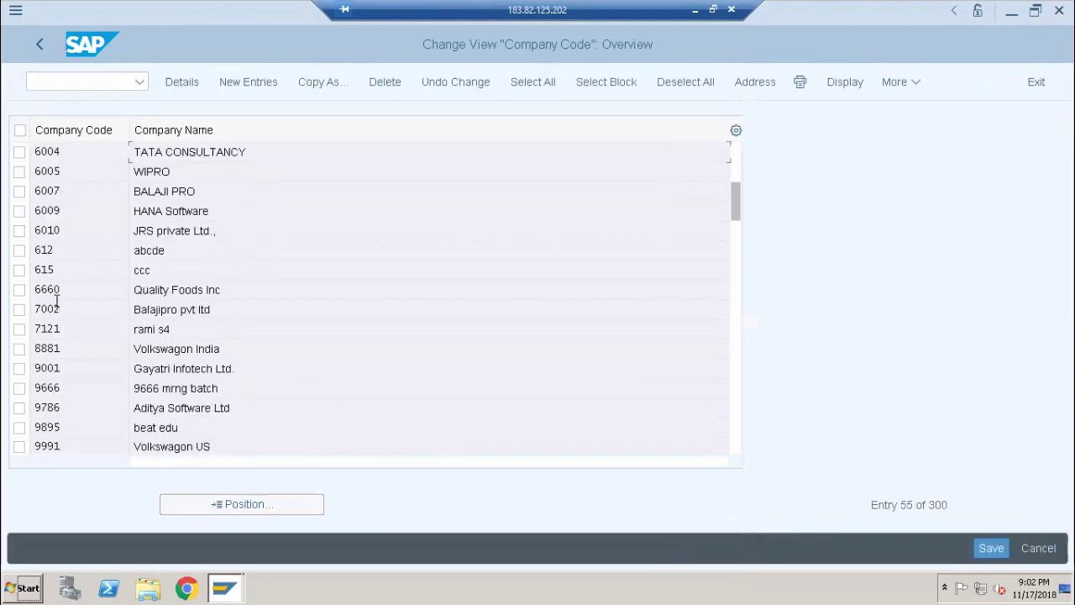
scroll(45, 200, "up", 1)
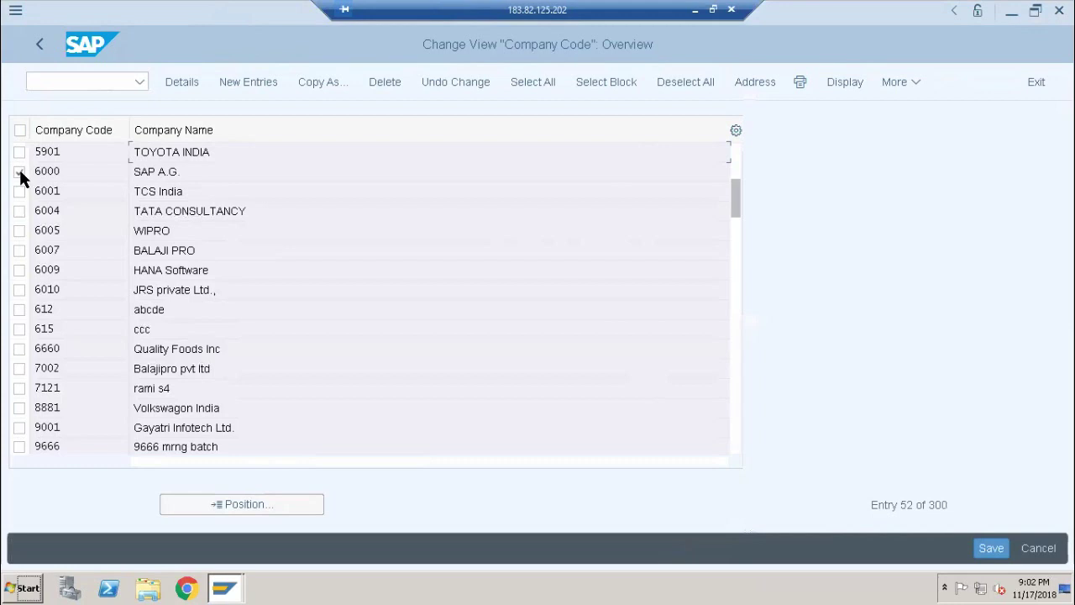
left_click(20, 172)
left_click(179, 82)
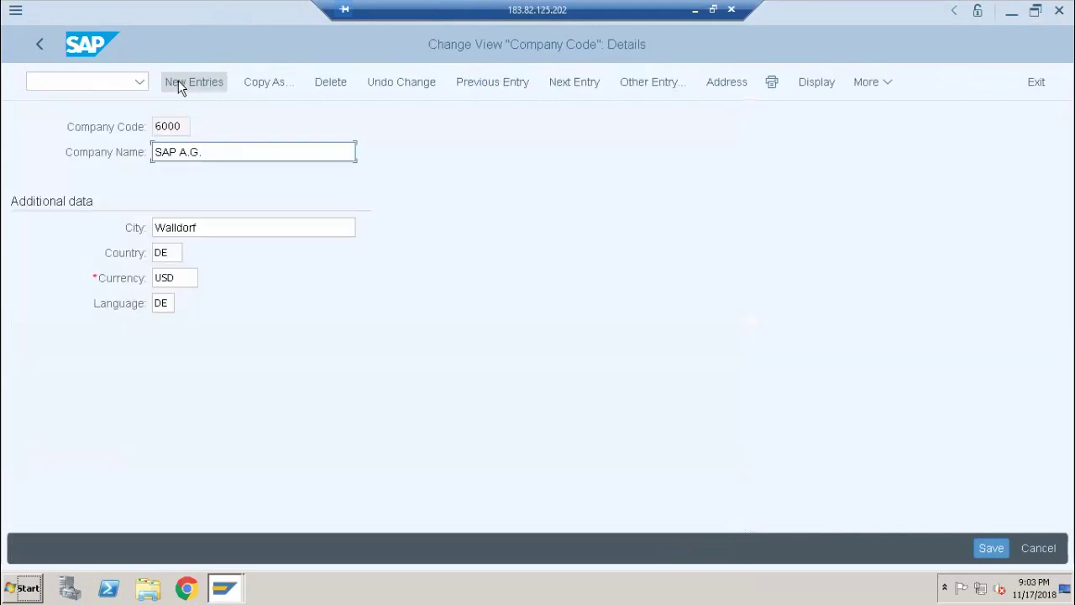
Step: Replace the company name 'SAP A.G.' with 'ABC Private Limited', keeping Walldorf as the city
left_click_drag(206, 149, 45, 151)
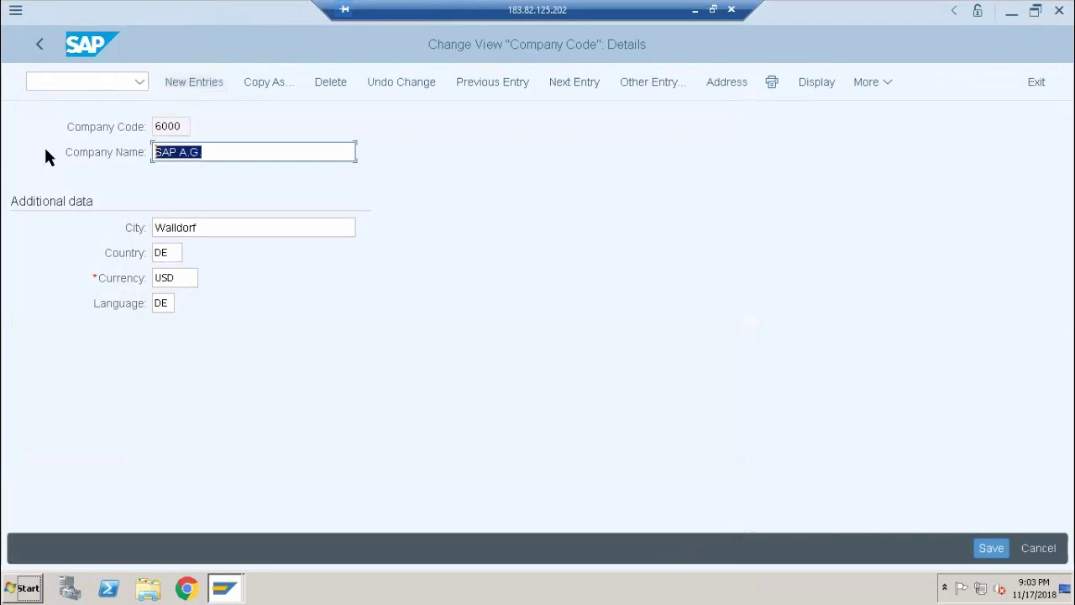
key("Delete")
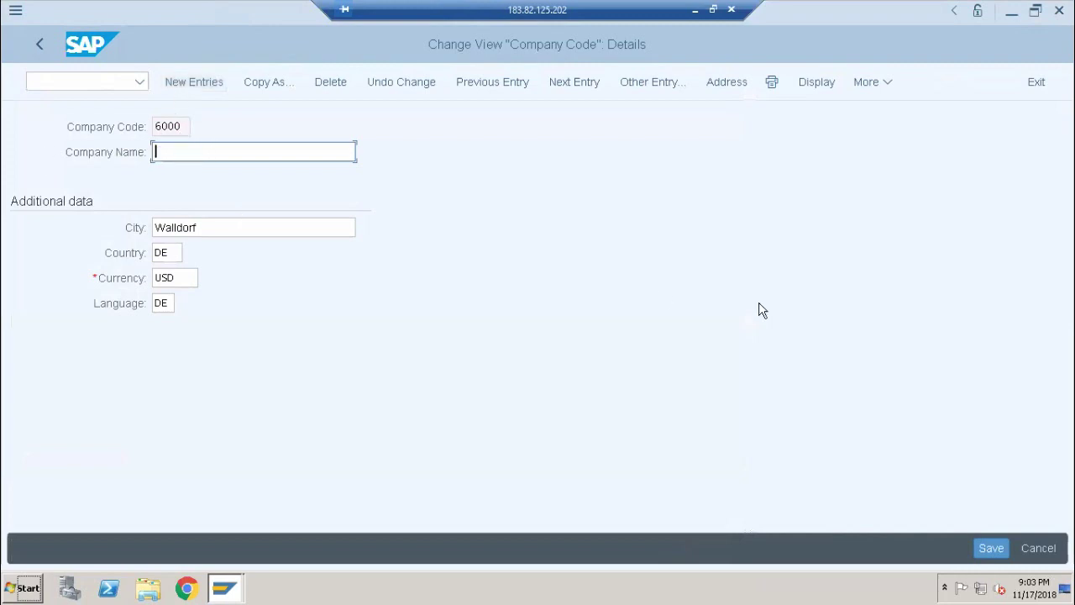
type("ABC Private Limited")
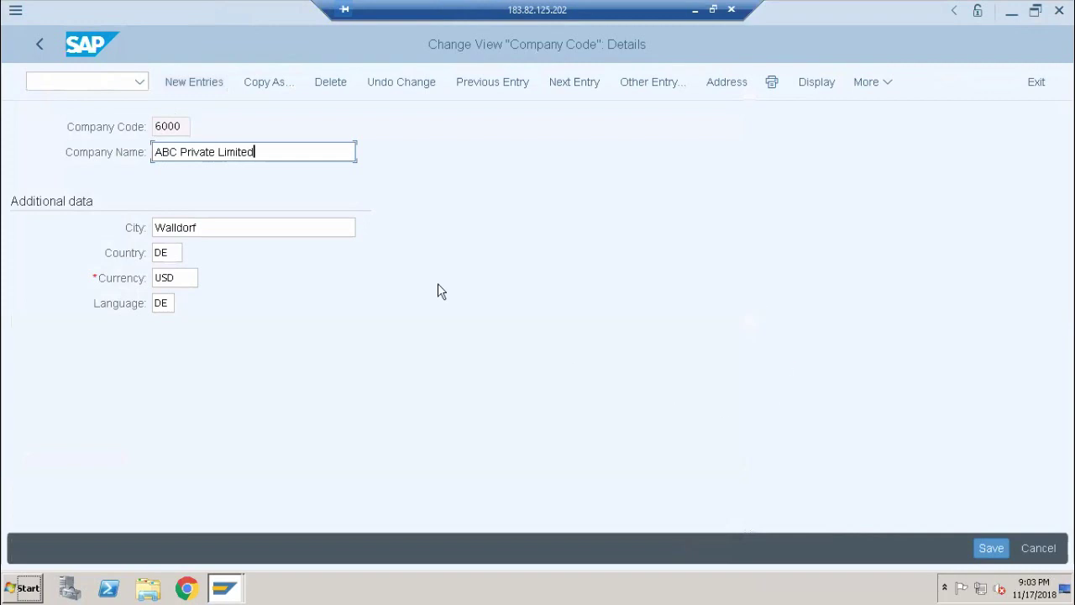
left_click_drag(276, 230, 115, 231)
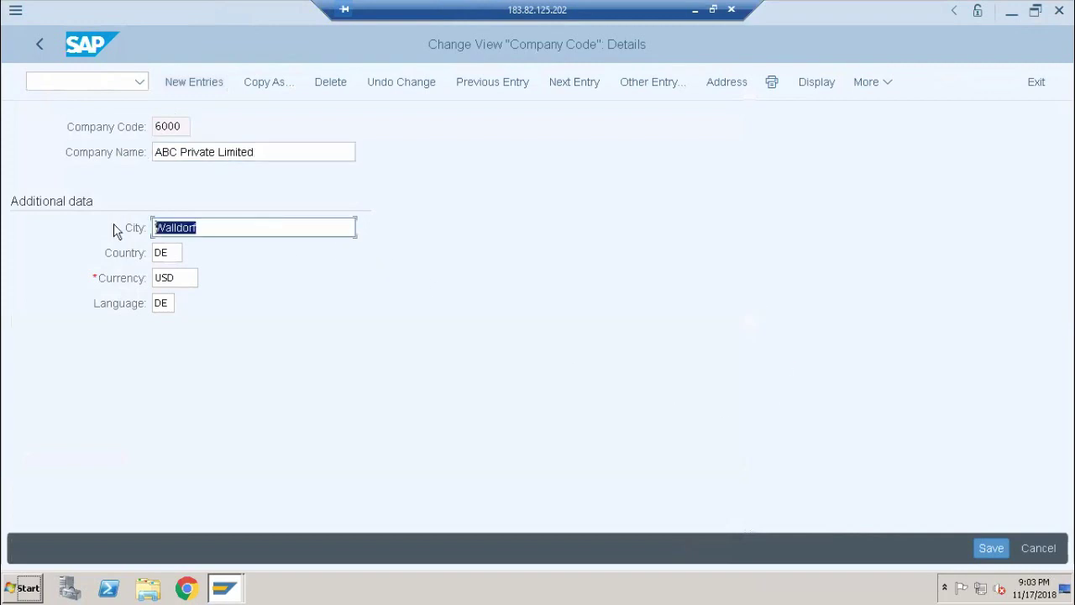
left_click(218, 225)
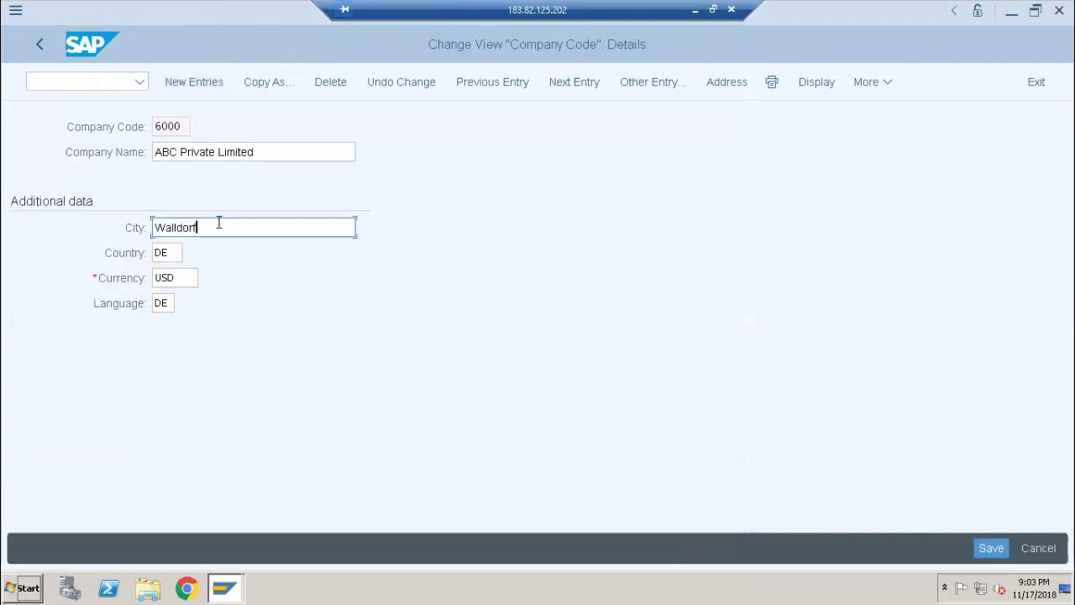
Step: Save company code 6000 under the customizing request and return to the Display IMG tree
left_click(990, 548)
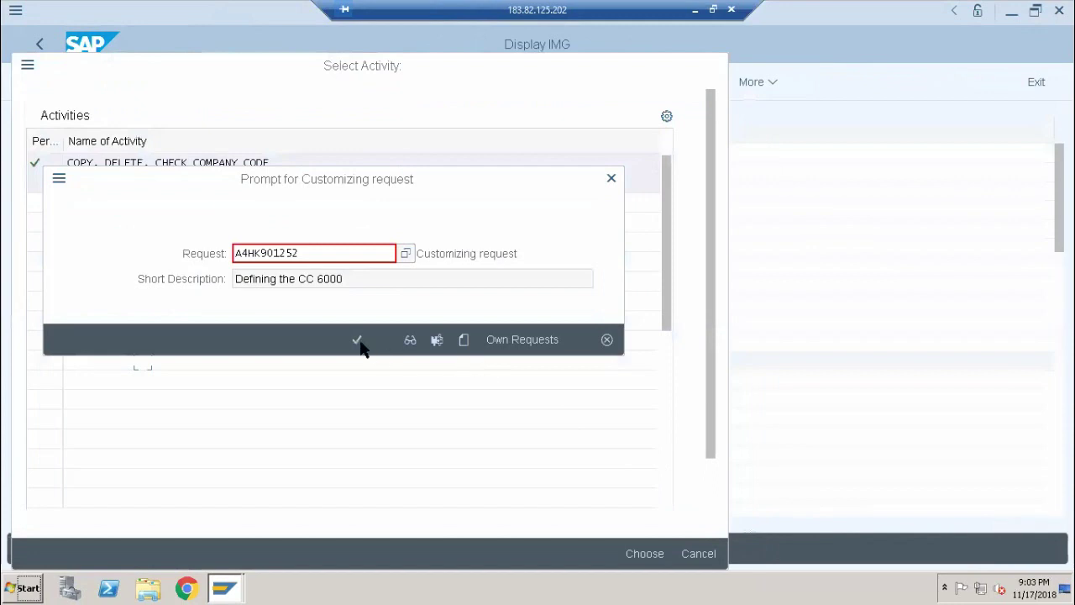
left_click(355, 341)
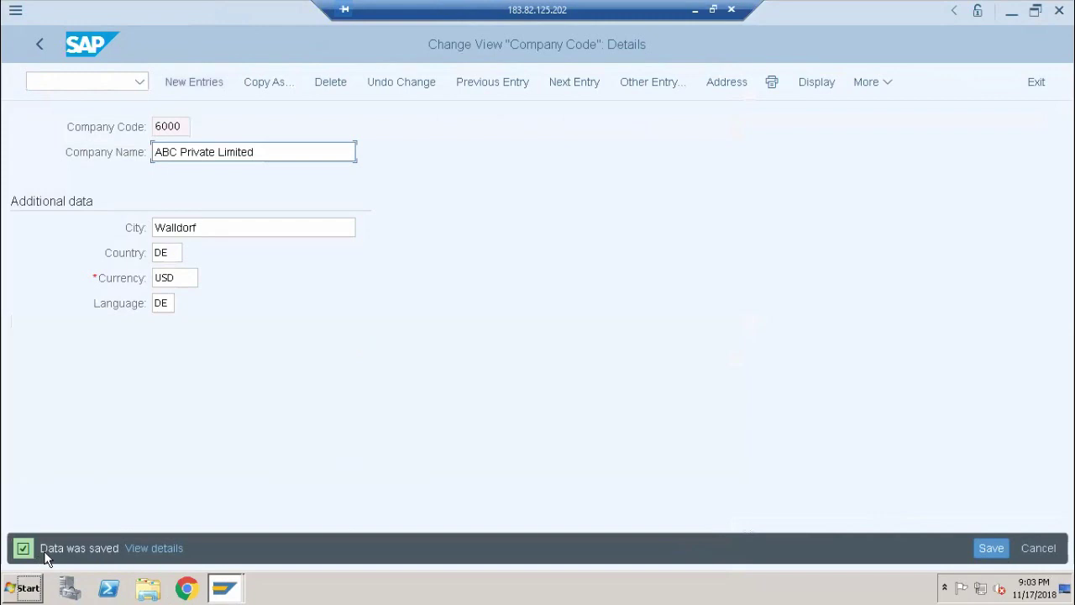
left_click(39, 47)
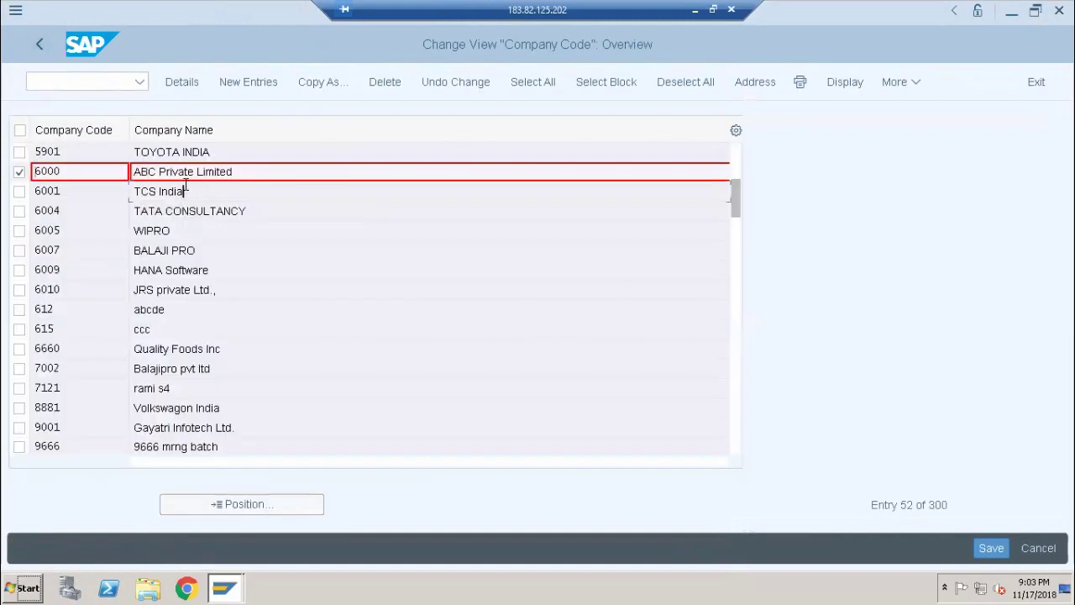
left_click(36, 46)
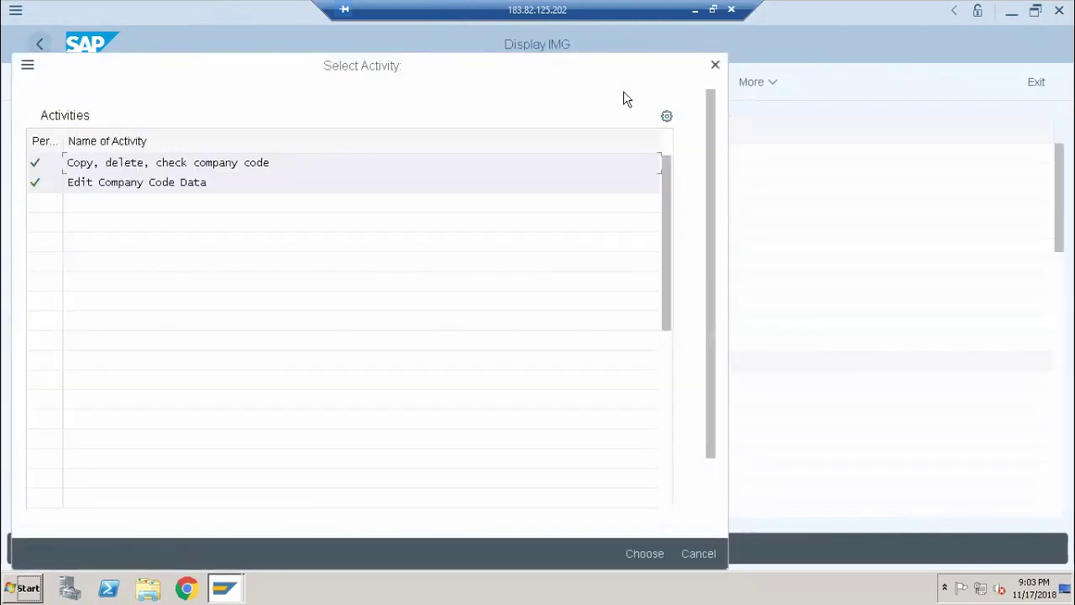
left_click(713, 66)
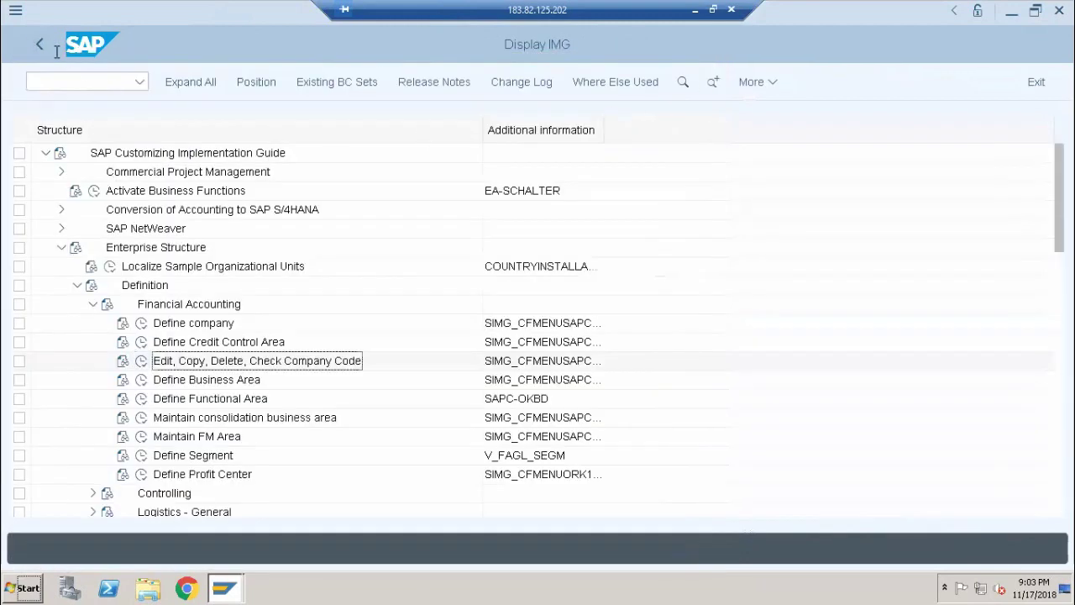